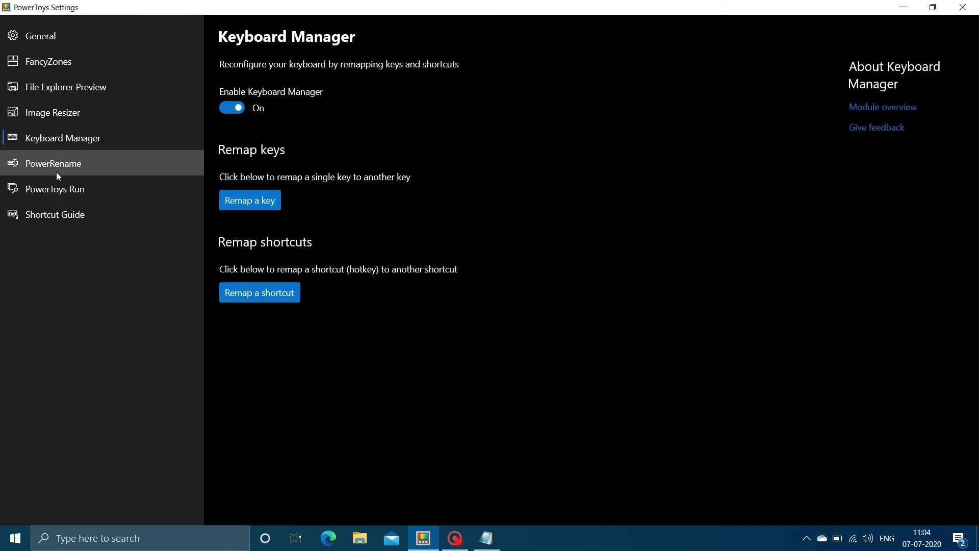
{"action": "left_click", "coordinate": [56, 197]}
{"action": "left_click", "coordinate": [53, 211]}
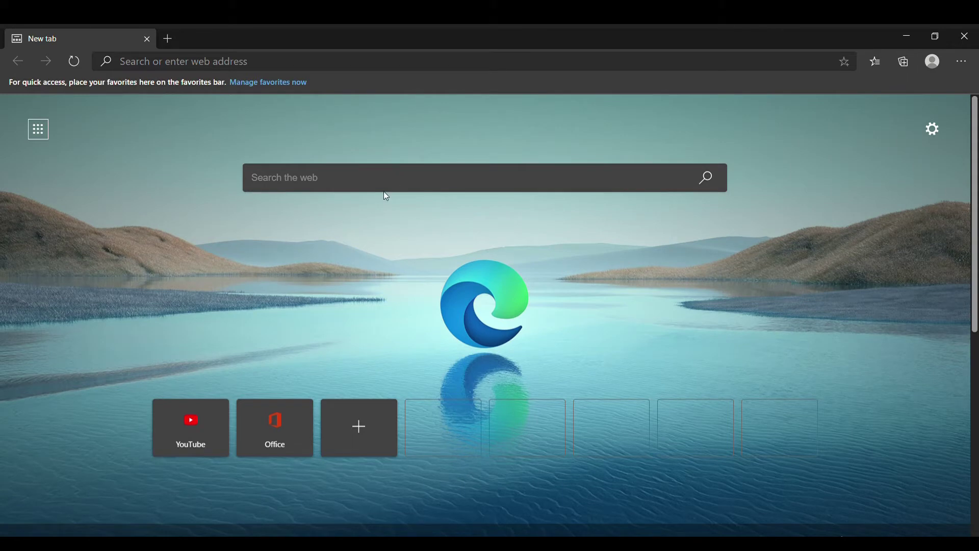
Search the web for "windows powertoys"
{"action": "left_click", "coordinate": [306, 181]}
{"action": "type", "text": "windows "}
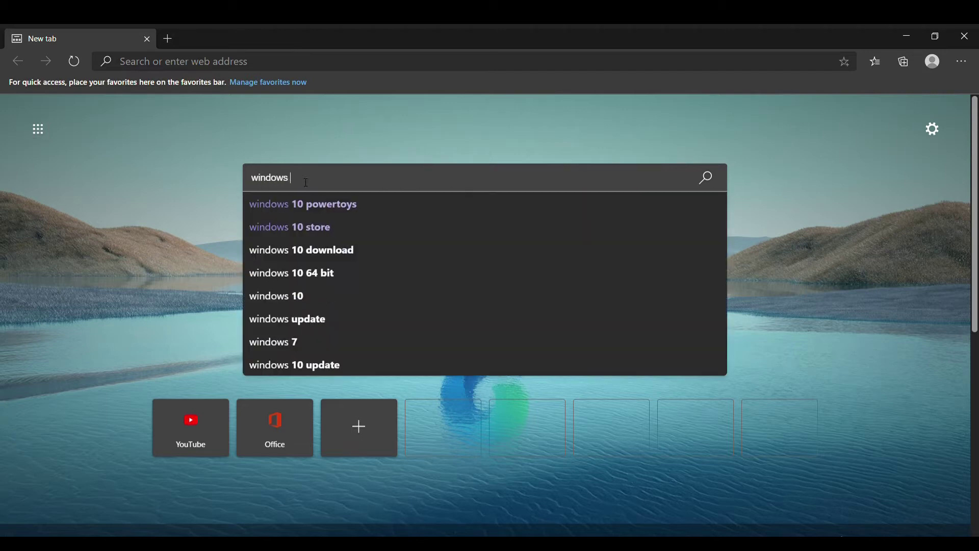
{"action": "type", "text": "po"}
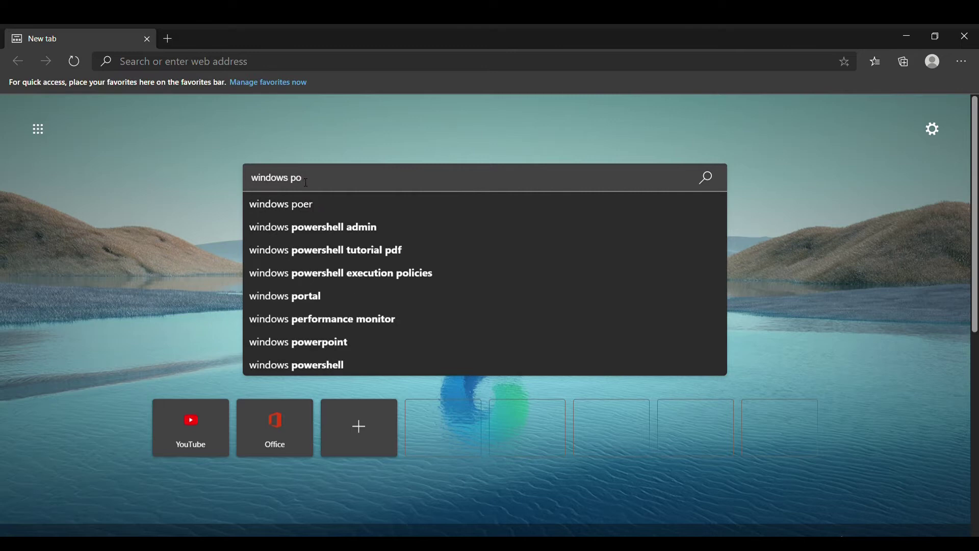
{"action": "type", "text": "wertoys"}
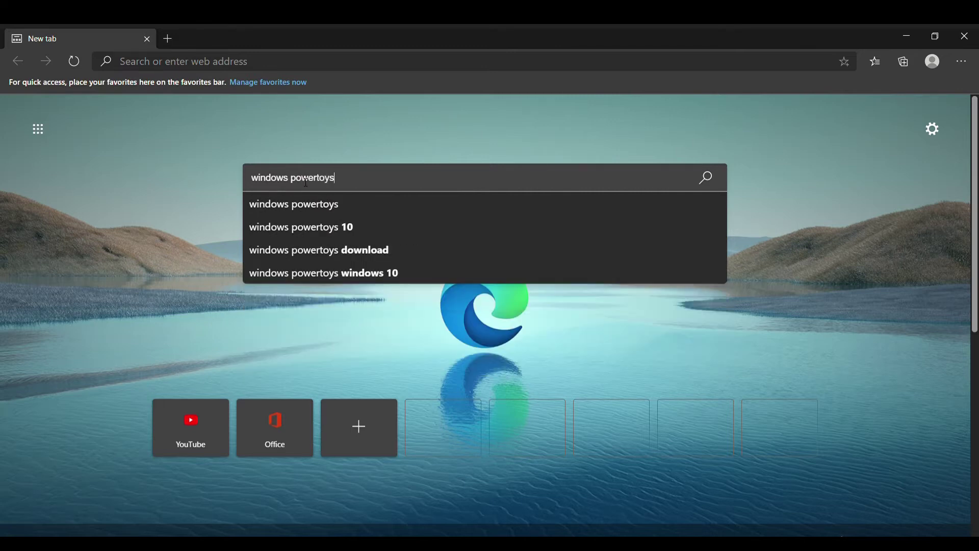
{"action": "key", "text": "Return"}
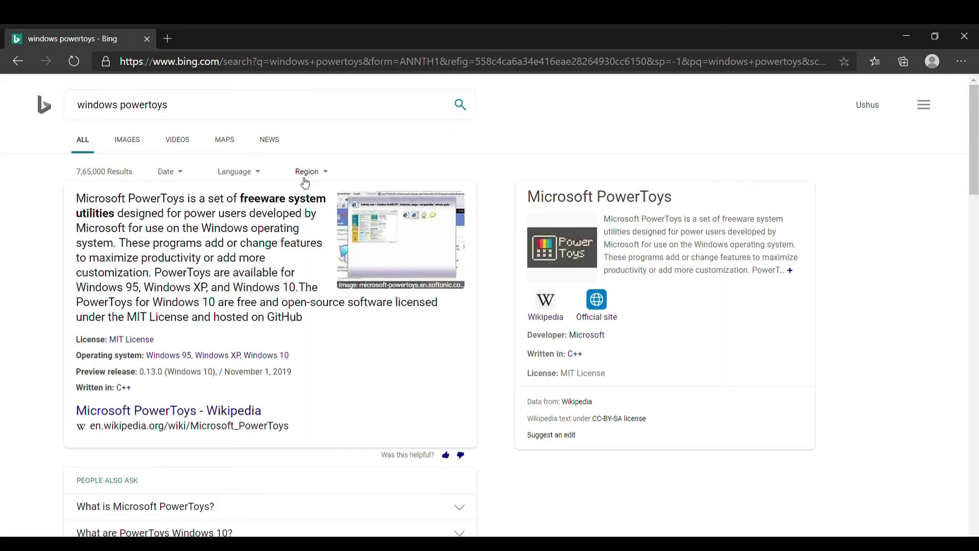
Open the GitHub microsoft/PowerToys search result in a separate browser tab and switch to it
{"action": "scroll", "coordinate": [276, 259], "scroll_direction": "down", "scroll_amount": 1}
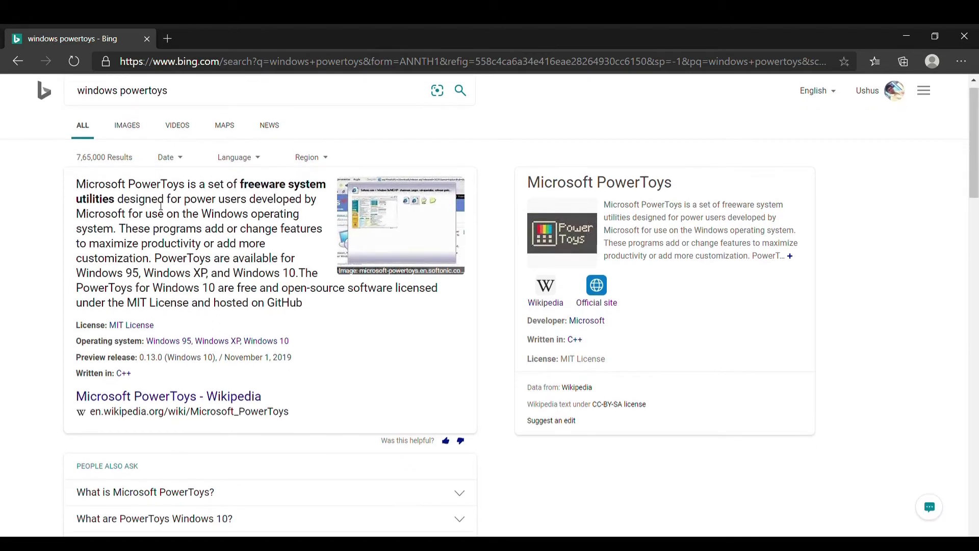
{"action": "double_click", "coordinate": [106, 215]}
{"action": "scroll", "coordinate": [295, 366], "scroll_direction": "down", "scroll_amount": 2}
{"action": "scroll", "coordinate": [294, 366], "scroll_direction": "down", "scroll_amount": 5}
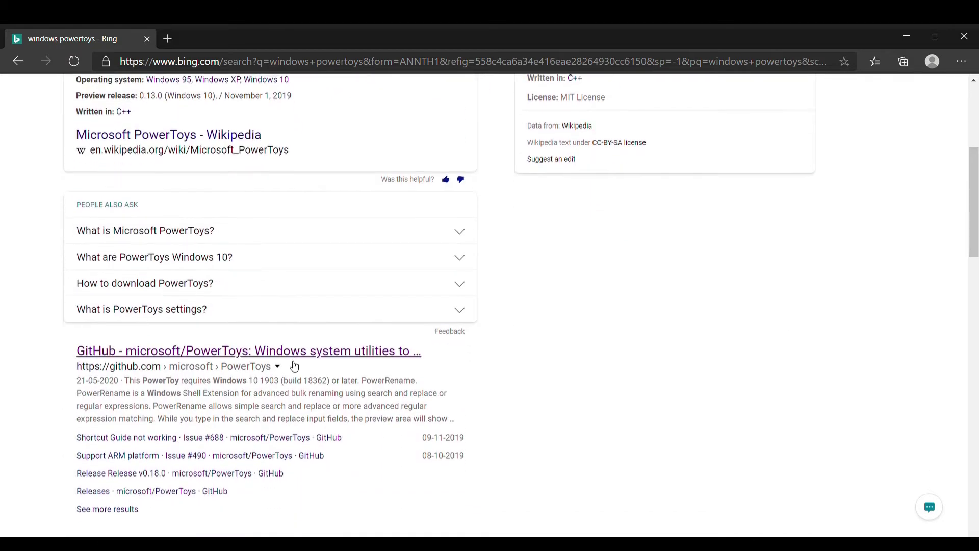
{"action": "middle_click", "coordinate": [333, 298]}
{"action": "left_click", "coordinate": [236, 33]}
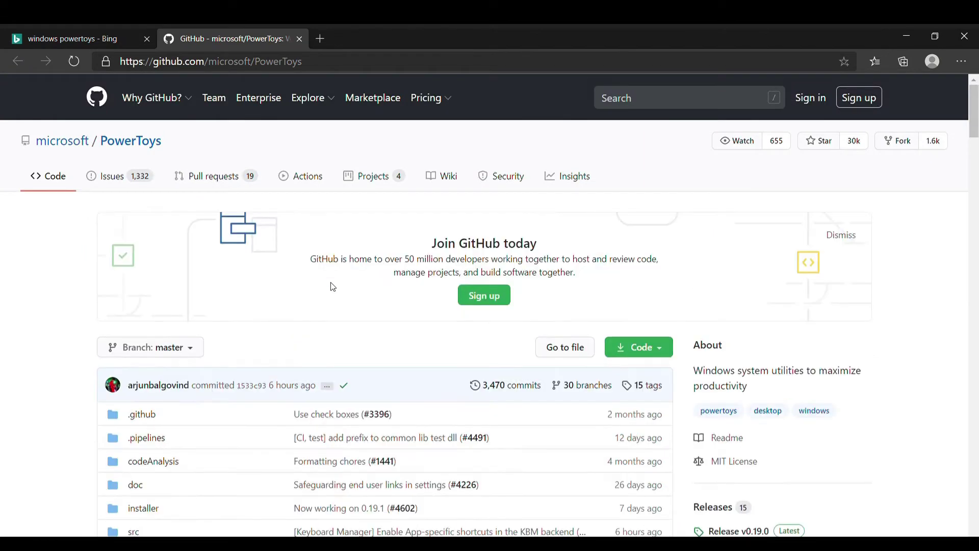
Open the Microsoft PowerToys GitHub releases page linked in the README's recommended MSI installation section
{"action": "scroll", "coordinate": [332, 286], "scroll_direction": "down", "scroll_amount": 15}
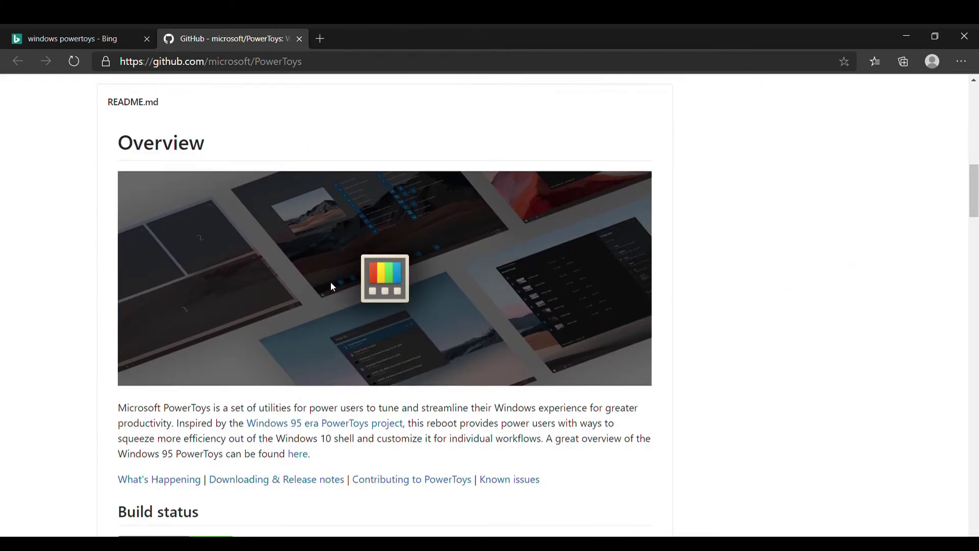
{"action": "scroll", "coordinate": [336, 289], "scroll_direction": "down", "scroll_amount": 15}
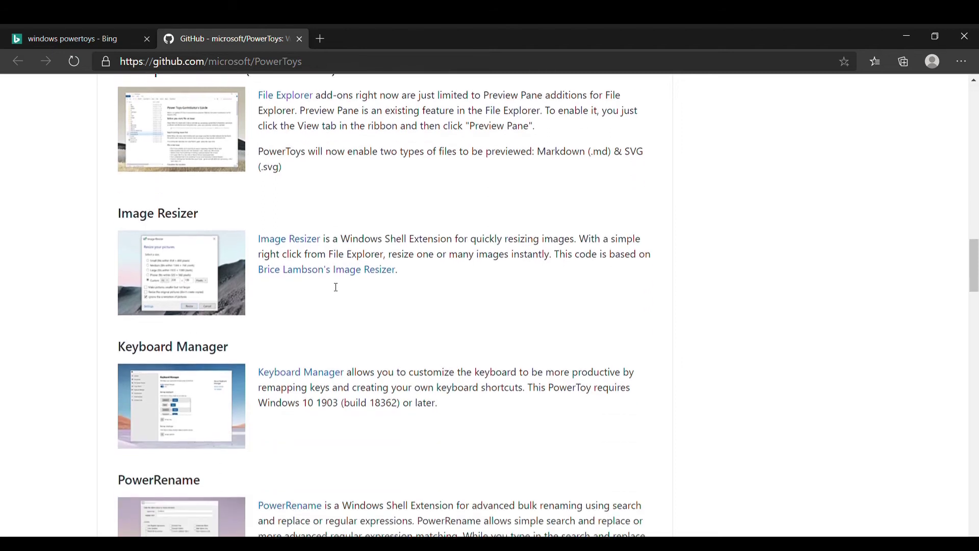
{"action": "scroll", "coordinate": [333, 287], "scroll_direction": "down", "scroll_amount": 10}
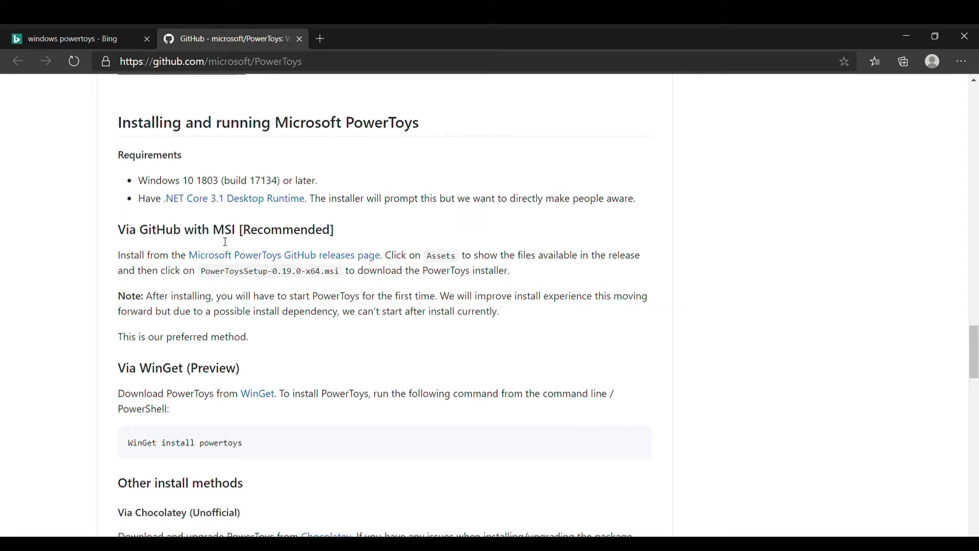
{"action": "left_click", "coordinate": [259, 258]}
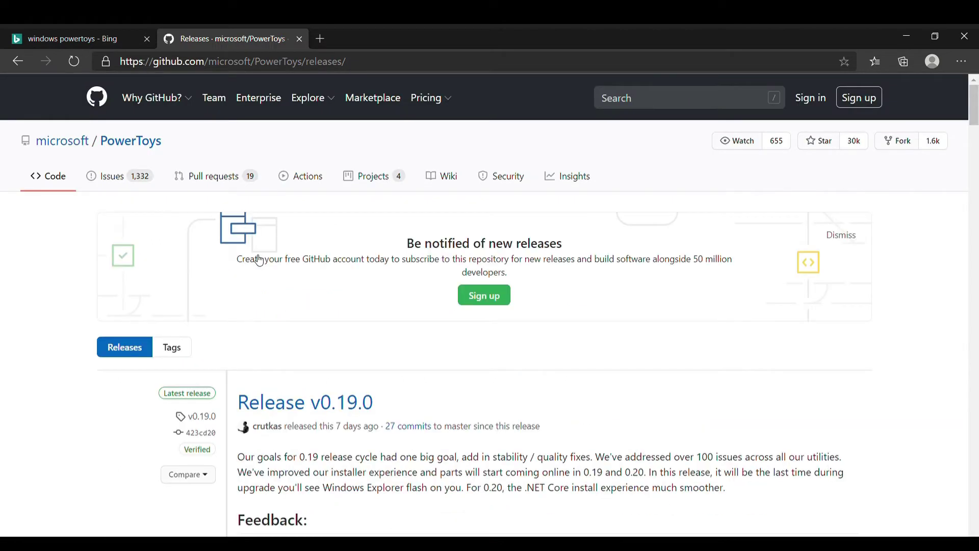
Download the installer PowerToysSetup-0.19.0-x64.msi from the assets of Release v0.19.0
{"action": "scroll", "coordinate": [338, 350], "scroll_direction": "down", "scroll_amount": 8}
{"action": "scroll", "coordinate": [339, 351], "scroll_direction": "down", "scroll_amount": 4}
{"action": "scroll", "coordinate": [338, 350], "scroll_direction": "down", "scroll_amount": 3}
{"action": "scroll", "coordinate": [360, 359], "scroll_direction": "down", "scroll_amount": 5}
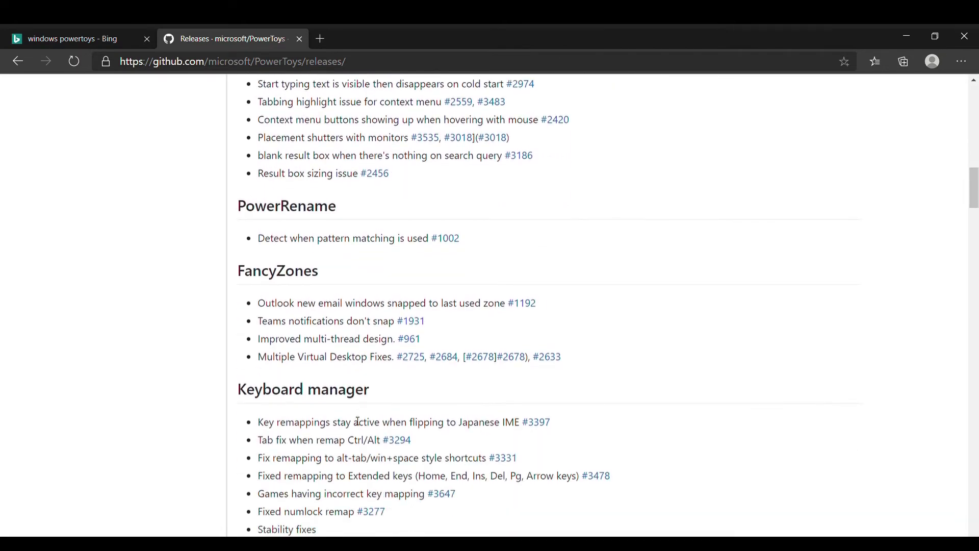
{"action": "scroll", "coordinate": [357, 422], "scroll_direction": "down", "scroll_amount": 13}
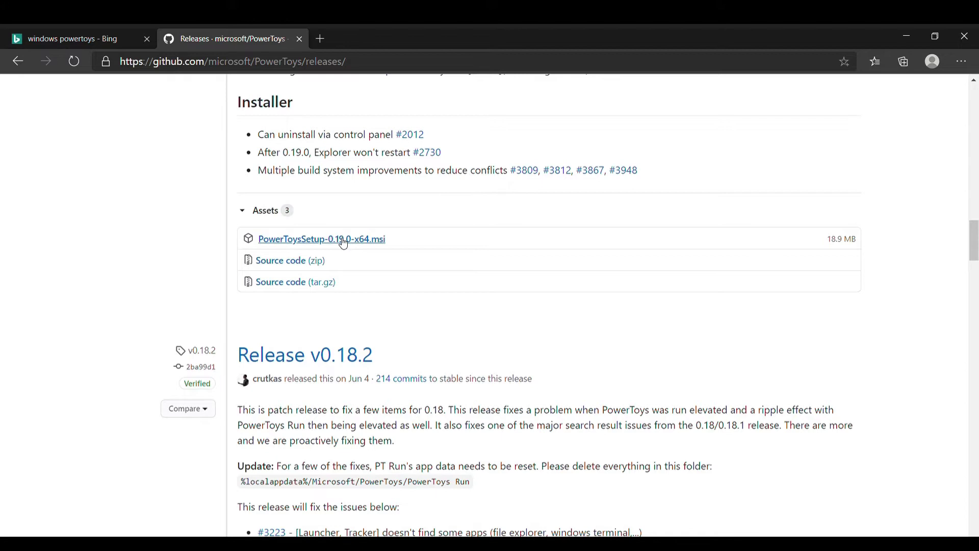
{"action": "left_click", "coordinate": [343, 242]}
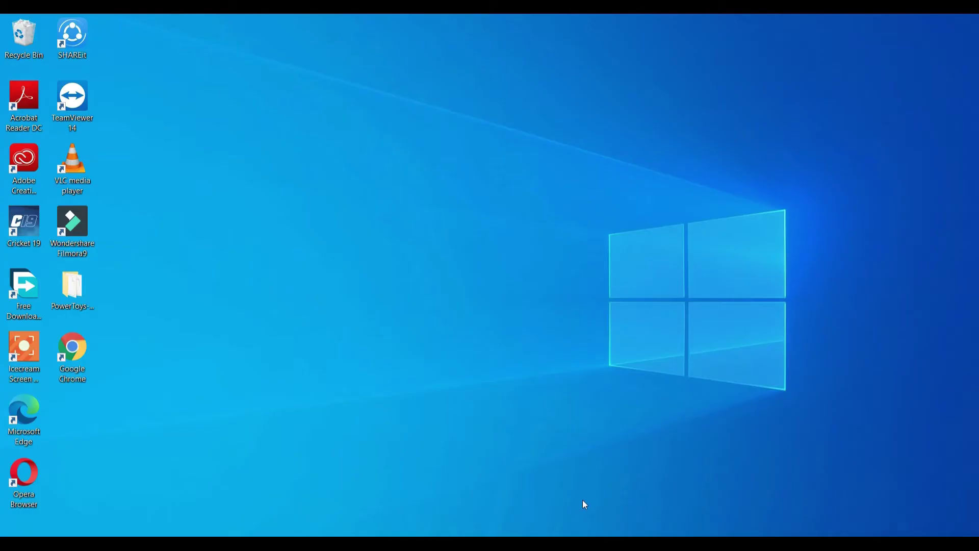
Launch PowerToys (Preview), maximize its settings window and access PowerToys through its notification area entry
{"action": "key", "text": "super"}
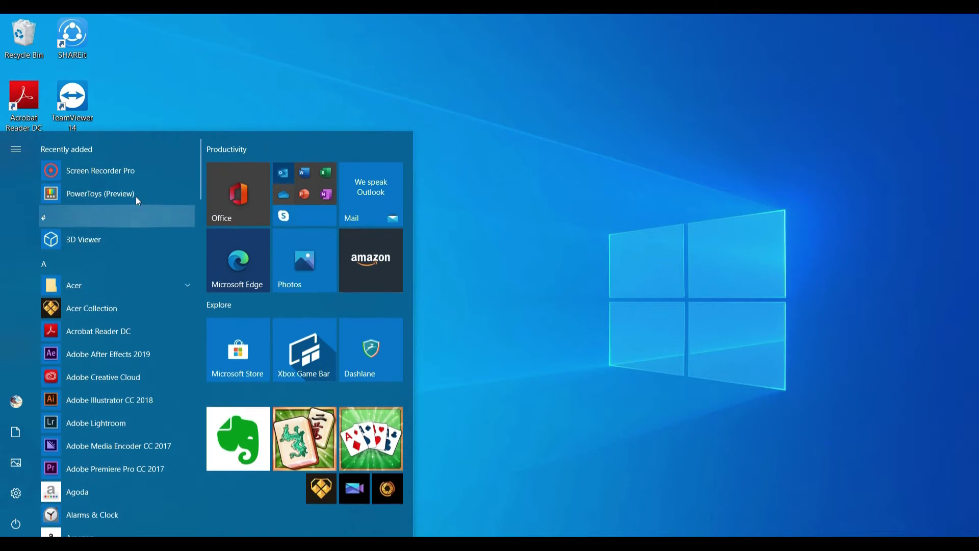
{"action": "left_click", "coordinate": [133, 191]}
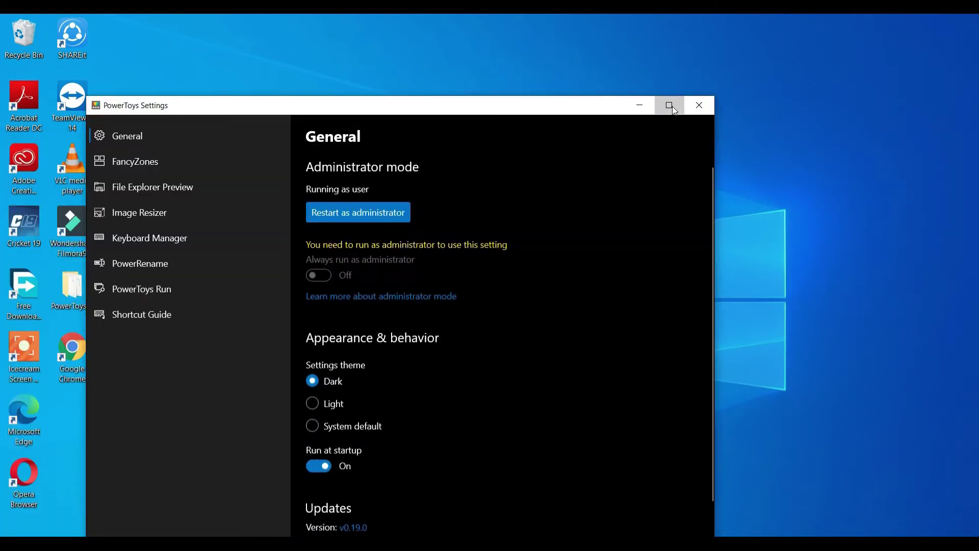
{"action": "left_click", "coordinate": [670, 105]}
{"action": "left_click", "coordinate": [807, 544]}
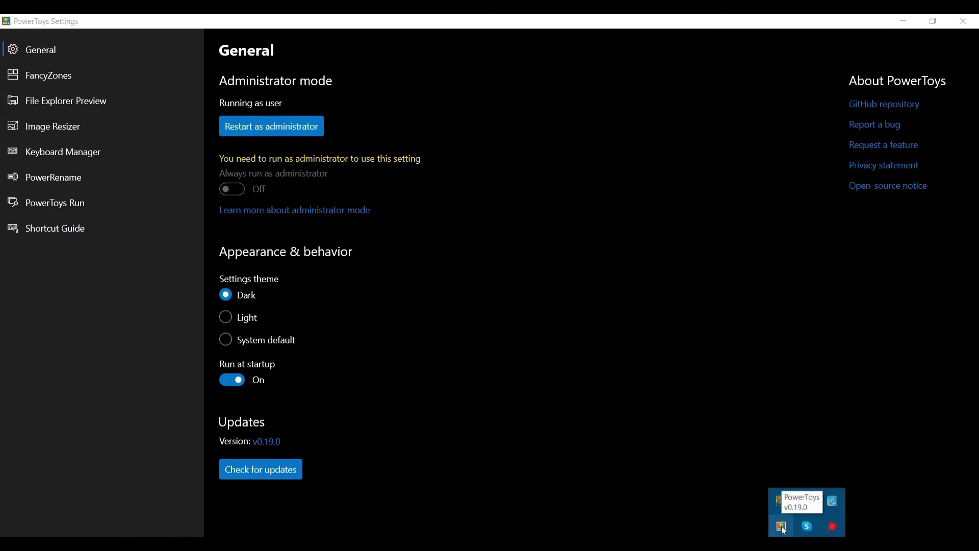
{"action": "left_click", "coordinate": [781, 524]}
Look through the PowerToys settings pages from General and FancyZones through PowerToys Run and Shortcut Guide
{"action": "left_click", "coordinate": [84, 54]}
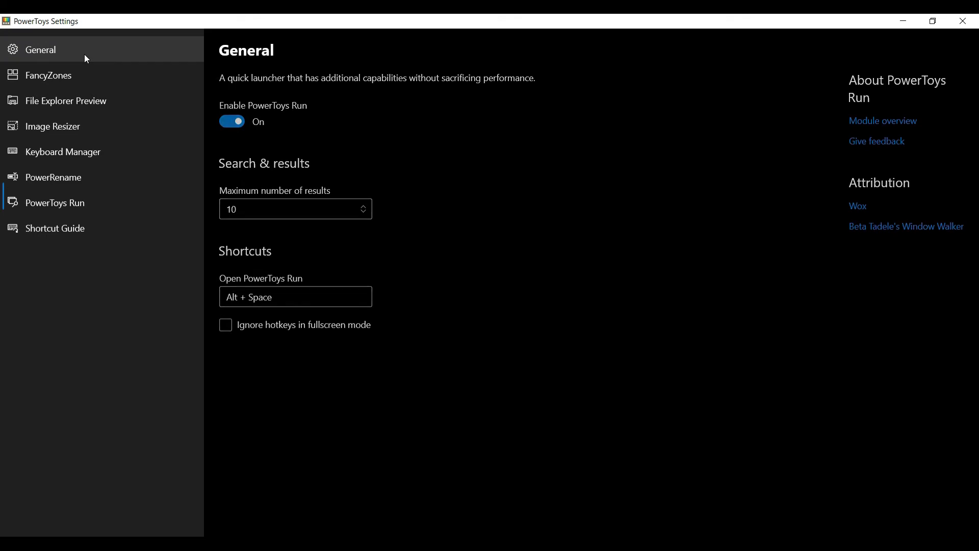
{"action": "left_click", "coordinate": [83, 78]}
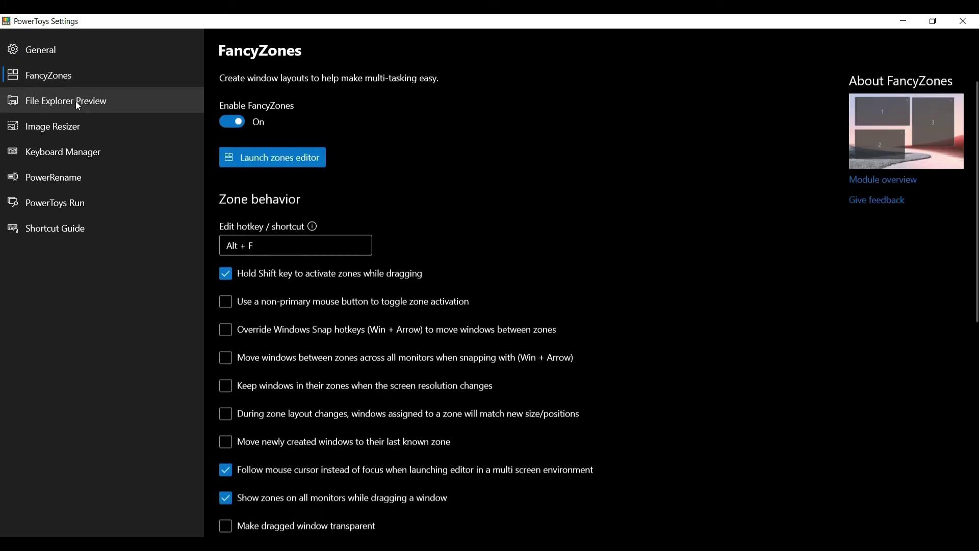
{"action": "left_click", "coordinate": [75, 101]}
{"action": "left_click", "coordinate": [78, 124]}
{"action": "left_click", "coordinate": [66, 151]}
{"action": "left_click", "coordinate": [56, 186]}
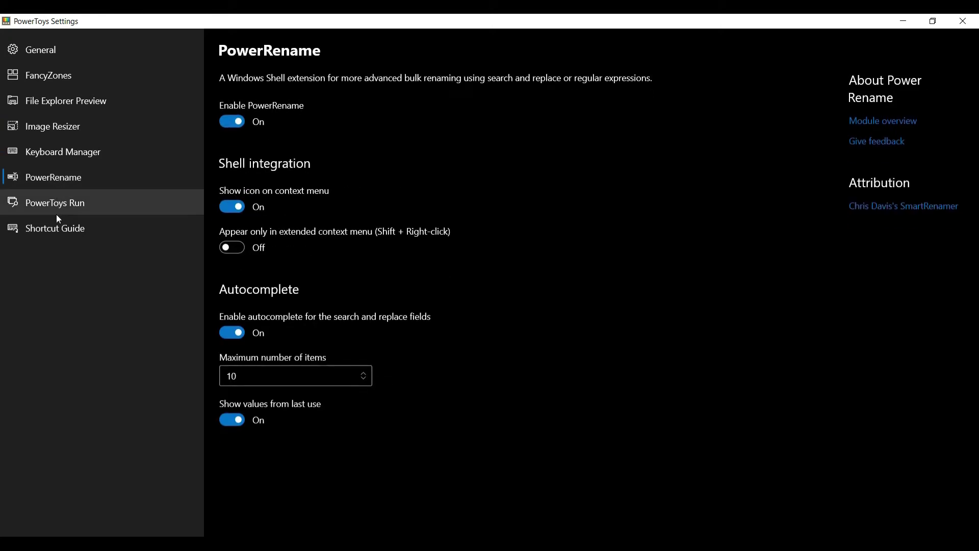
{"action": "left_click", "coordinate": [56, 213]}
{"action": "left_click", "coordinate": [56, 228]}
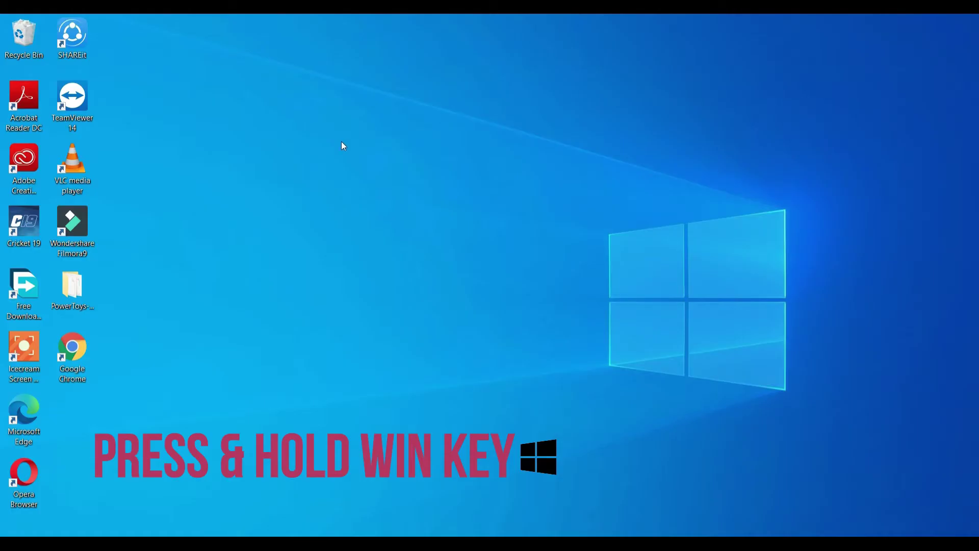
Bring up the Shortcut Guide overlay of Windows shortcuts over the desktop
{"action": "key", "text": "super"}
{"action": "key", "text": "super"}
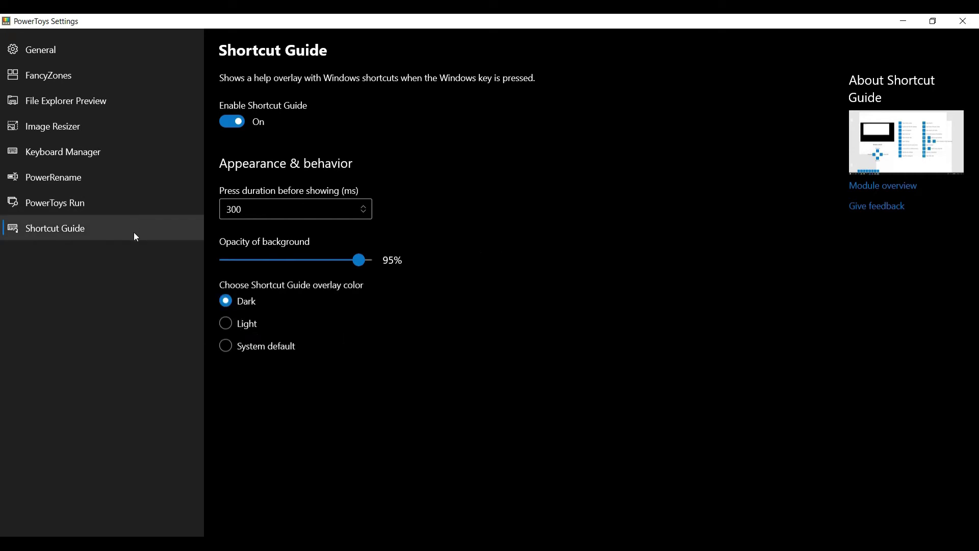
Check the File Explorer Preview settings and preview the SVG files from bg1.svg to bg14.svg in File Explorer's Backgrounds folder
{"action": "left_click", "coordinate": [142, 103]}
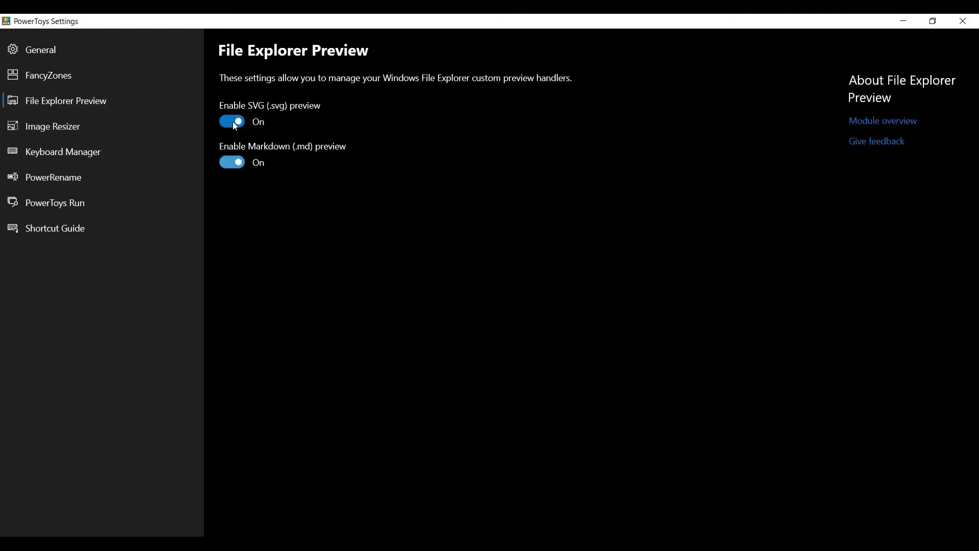
{"action": "mouse_move", "coordinate": [360, 544]}
{"action": "left_click", "coordinate": [359, 484]}
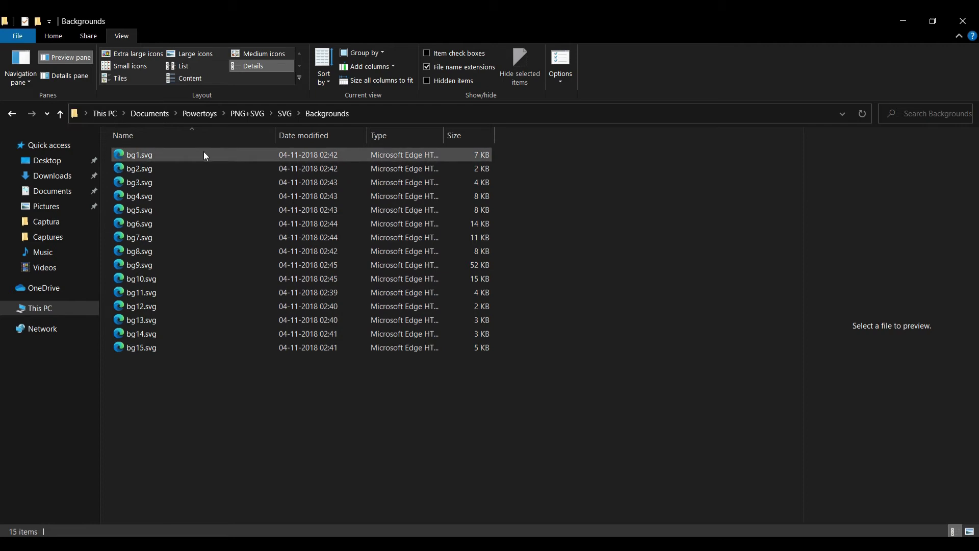
{"action": "left_click", "coordinate": [139, 155]}
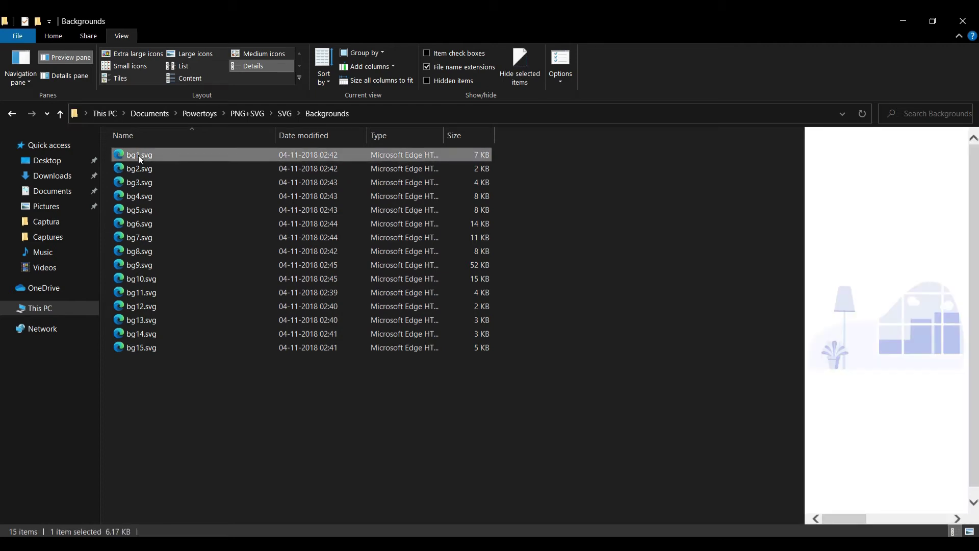
{"action": "key", "text": "Down"}
{"action": "key", "text": "Down"}
{"action": "key", "text": "Down"}
{"action": "key", "text": "Down"}
{"action": "key", "text": "Down"}
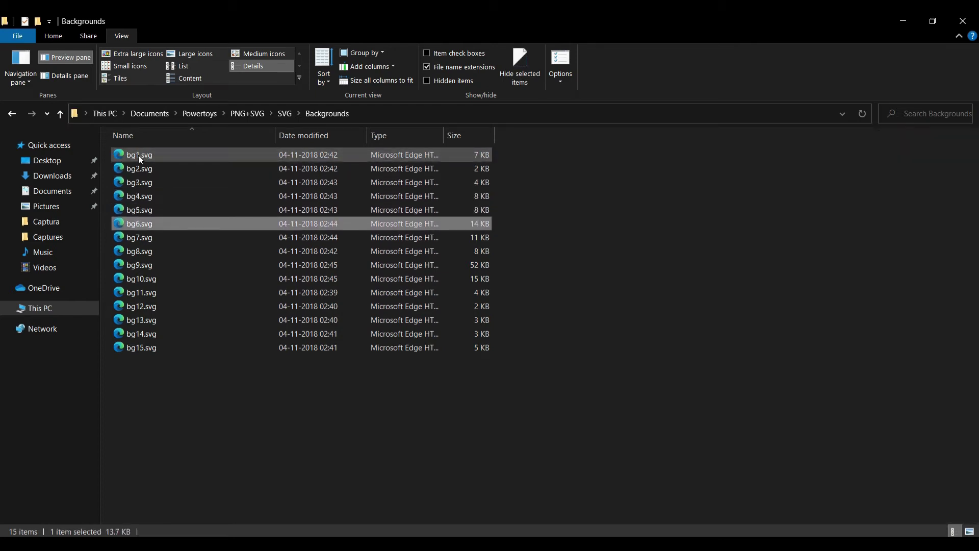
{"action": "key", "text": "Down"}
{"action": "key", "text": "Down"}
{"action": "key", "text": "Down"}
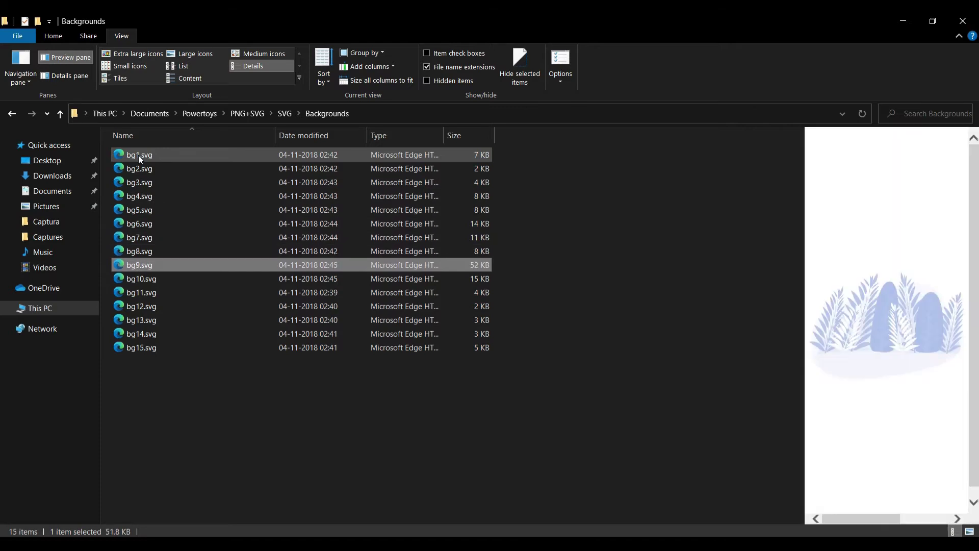
{"action": "key", "text": "Down"}
{"action": "key", "text": "Down"}
{"action": "key", "text": "Down"}
{"action": "key", "text": "Down"}
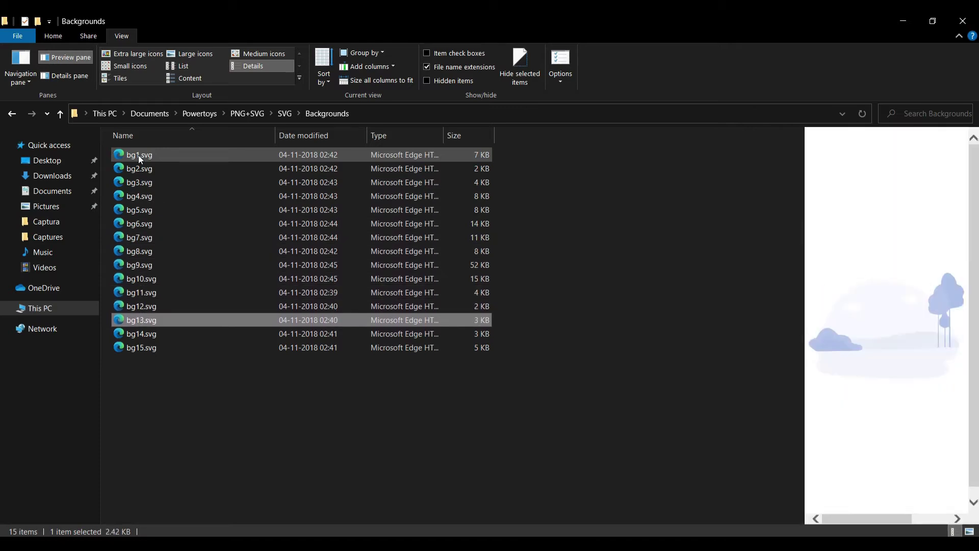
{"action": "key", "text": "Down"}
{"action": "key", "text": "Up"}
{"action": "key", "text": "Up"}
{"action": "key", "text": "Up"}
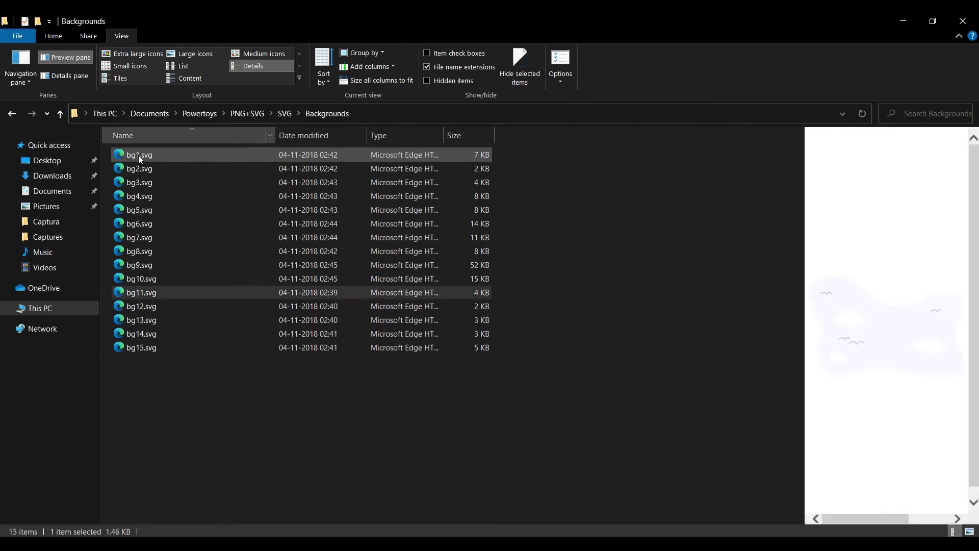
Switch back to PowerToys Settings and set PowerRename's maximum number of autocomplete items to 15
{"action": "key", "text": "alt+Tab"}
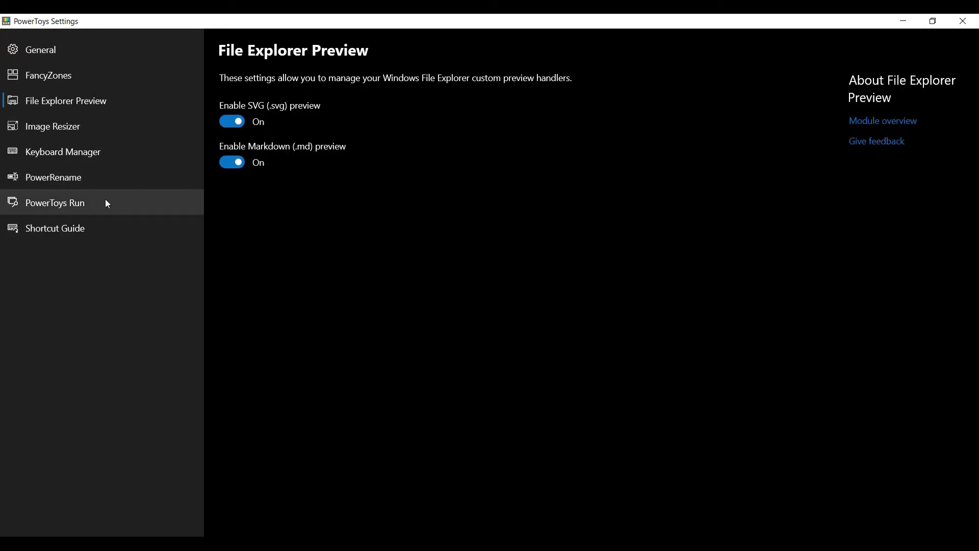
{"action": "left_click", "coordinate": [112, 179]}
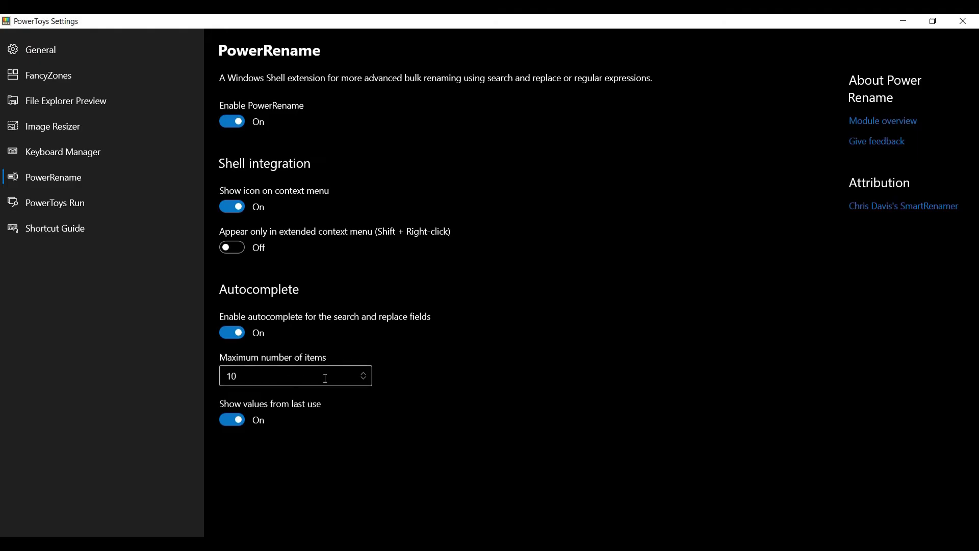
{"action": "left_click", "coordinate": [323, 372]}
{"action": "type", "text": "15"}
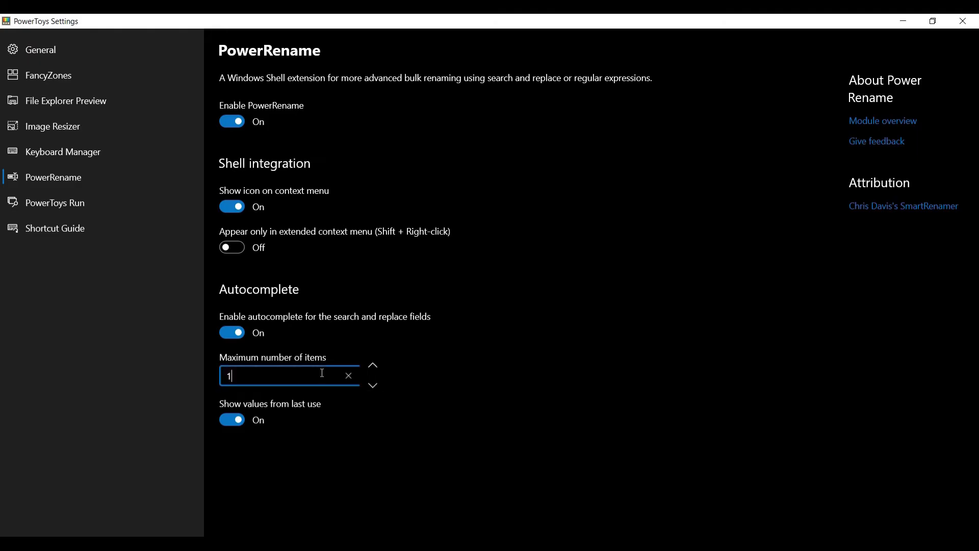
{"action": "left_click", "coordinate": [452, 374]}
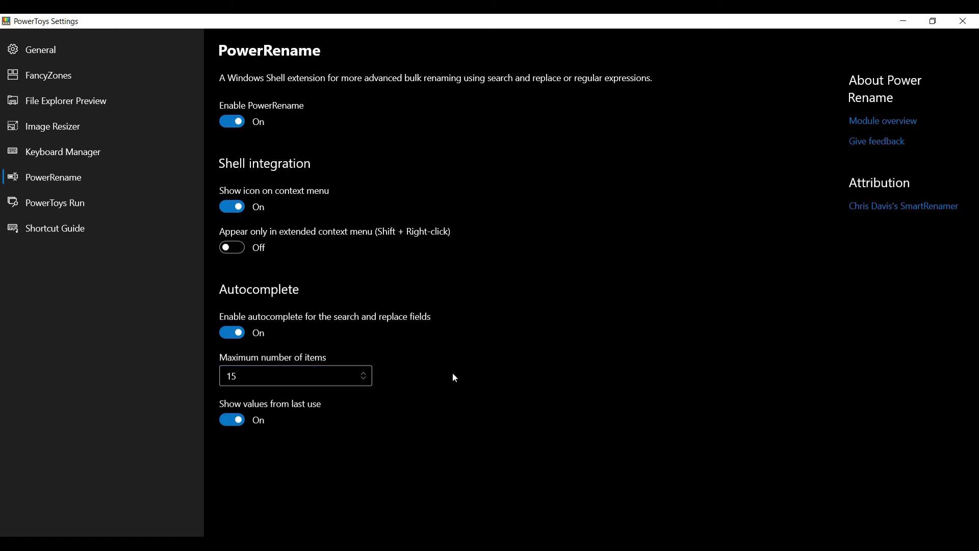
Switch to File Explorer and bulk-rename all SVG files in Backgrounds with PowerRename, replacing "bg" with "background", using Case Sensitive and Match All Occurrences
{"action": "key", "text": "alt+Tab"}
{"action": "left_click_drag", "start_coordinate": [221, 393], "coordinate": [210, 153]}
{"action": "right_click", "coordinate": [209, 153]}
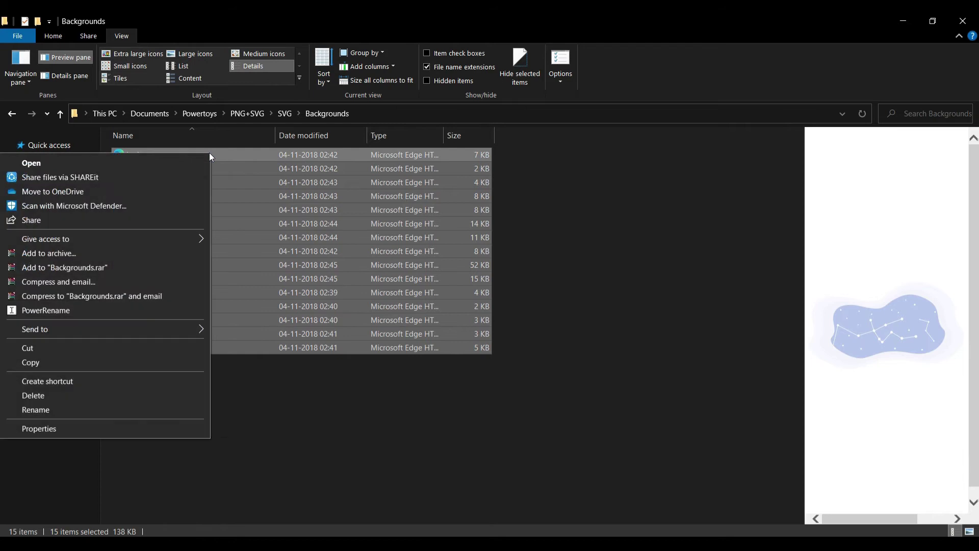
{"action": "left_click", "coordinate": [41, 313]}
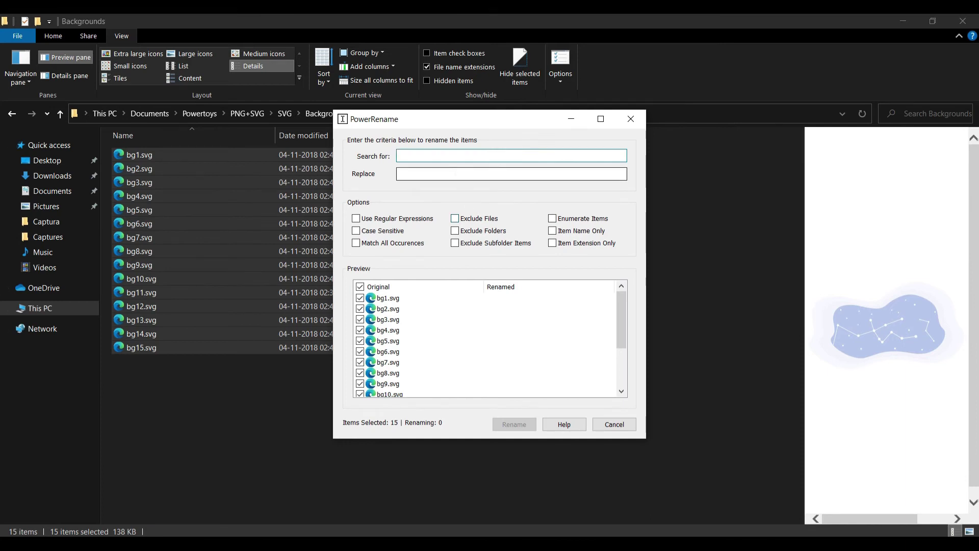
{"action": "type", "text": "bg"}
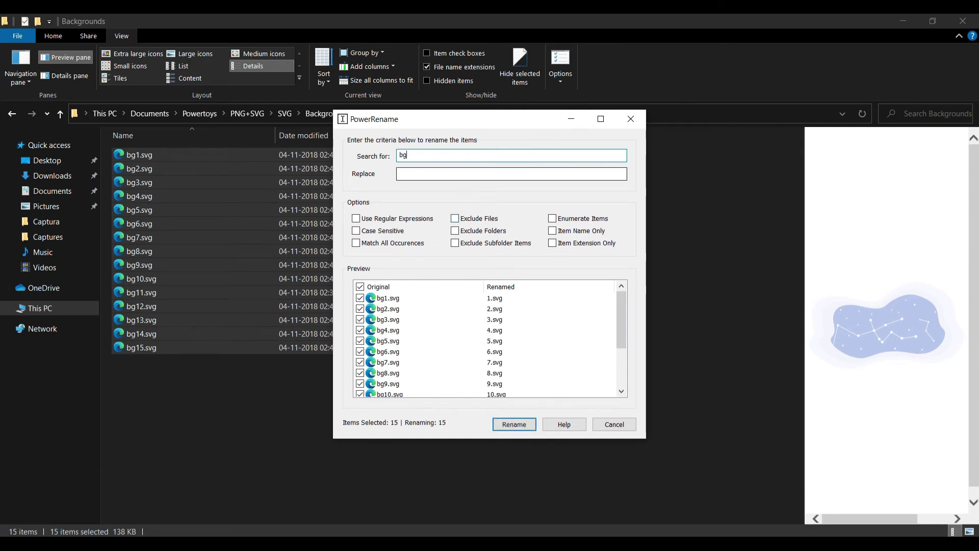
{"action": "left_click", "coordinate": [435, 174]}
{"action": "type", "text": "ba"}
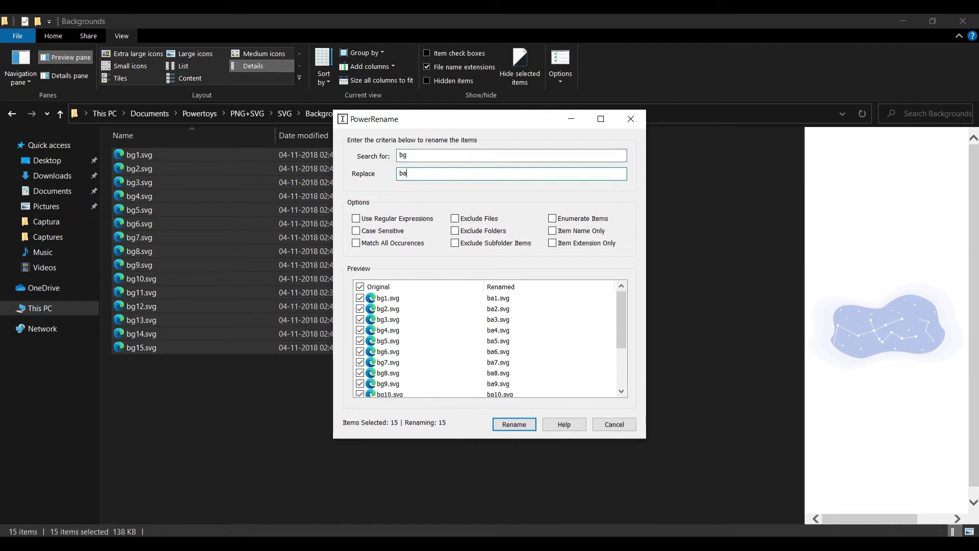
{"action": "type", "text": "ckground"}
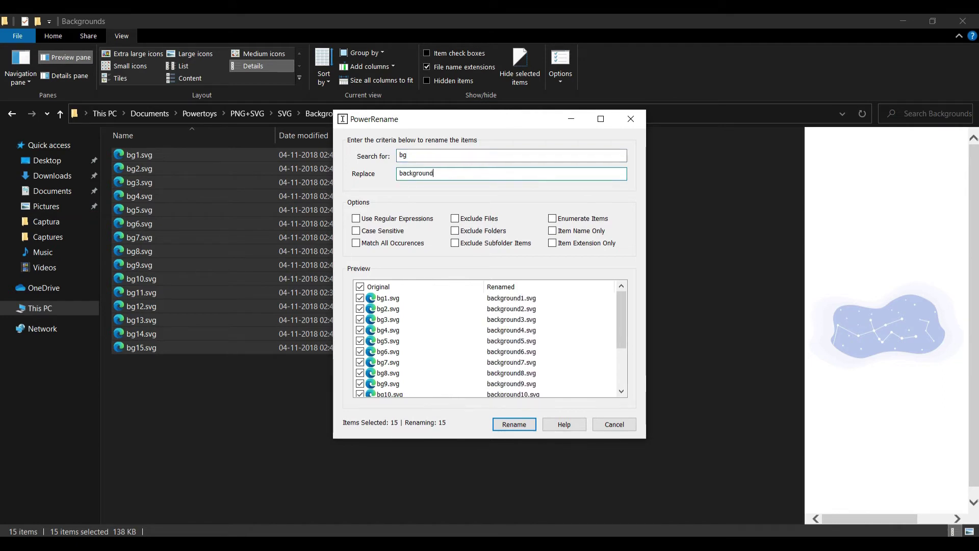
{"action": "left_click", "coordinate": [356, 230]}
{"action": "left_click", "coordinate": [356, 243]}
{"action": "left_click", "coordinate": [524, 423]}
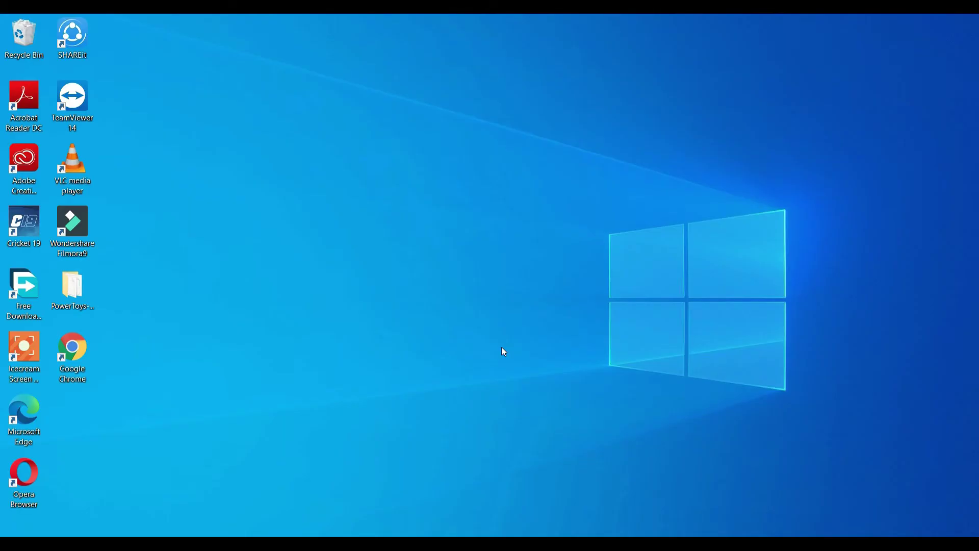
Launch the Notepad application by searching for "notepad" in PowerToys Run, and minimize its window
{"action": "key", "text": "alt+space"}
{"action": "type", "text": "notepad"}
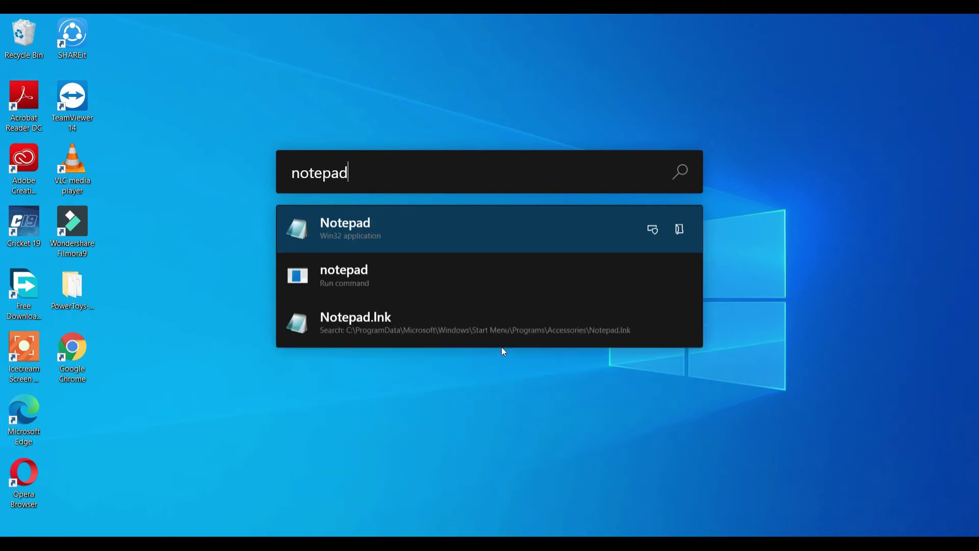
{"action": "left_click", "coordinate": [483, 235]}
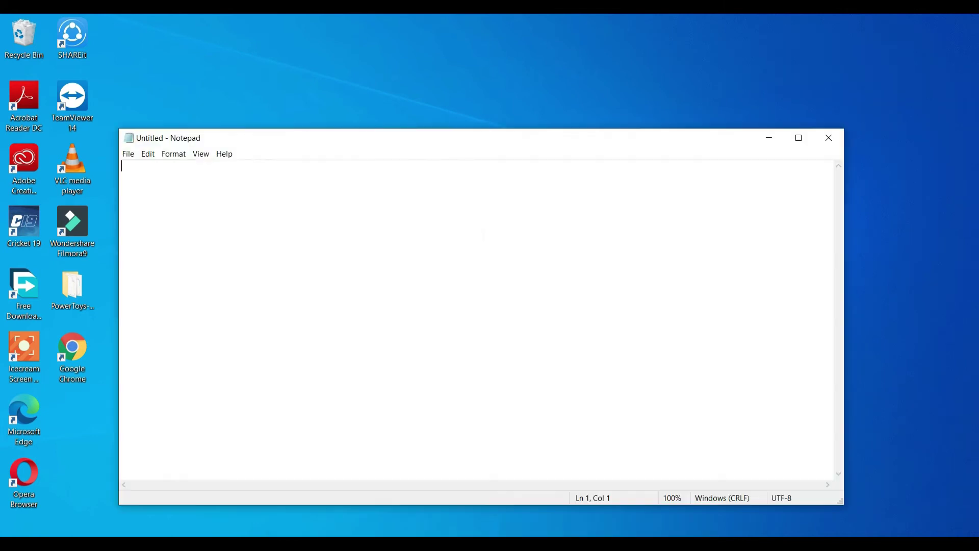
{"action": "left_click", "coordinate": [769, 139]}
Bring up PowerToys Run again and replace the previous query with a search for "illustr"
{"action": "key", "text": "alt+space"}
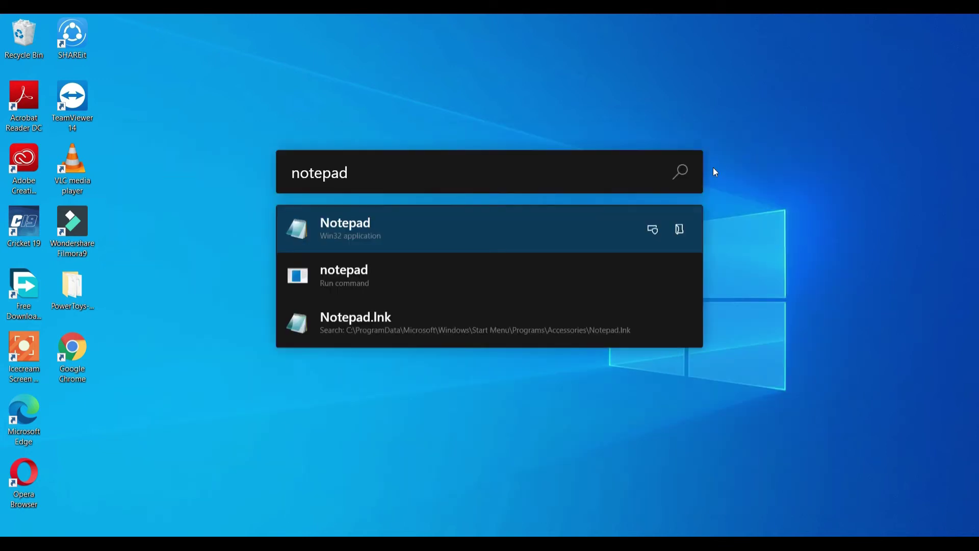
{"action": "key", "text": "BackSpace"}
{"action": "key", "text": "BackSpace"}
{"action": "key", "text": "BackSpace"}
{"action": "key", "text": "BackSpace"}
{"action": "key", "text": "BackSpace"}
{"action": "key", "text": "BackSpace"}
{"action": "key", "text": "BackSpace"}
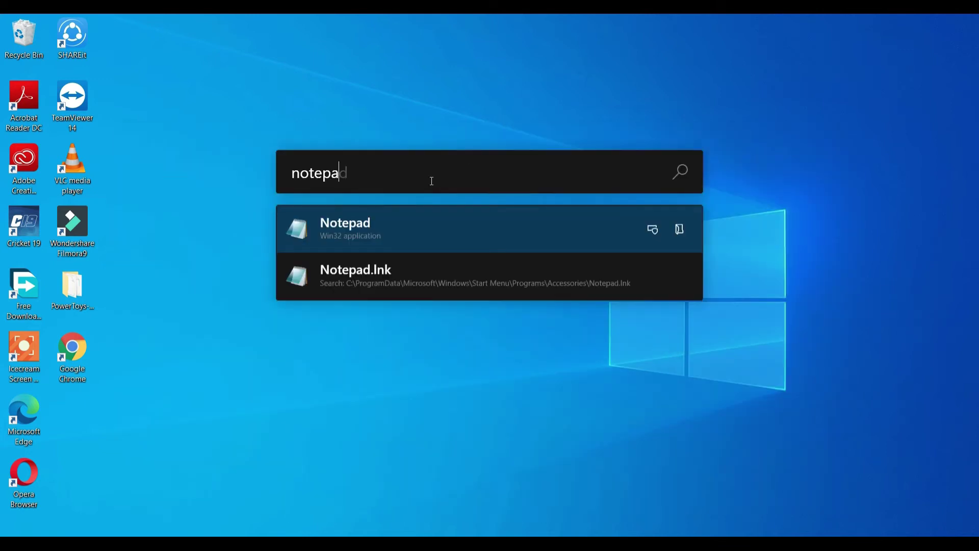
{"action": "type", "text": "ill"}
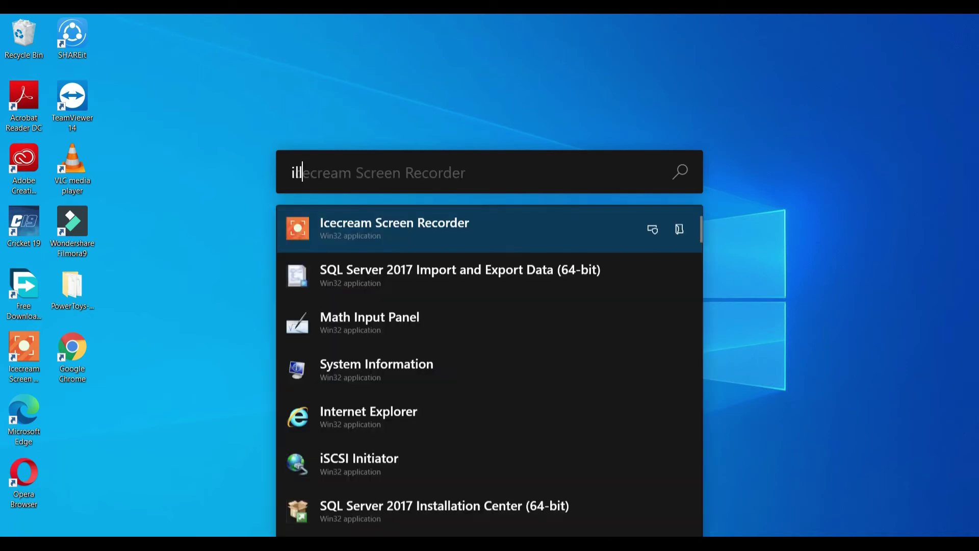
{"action": "type", "text": "ustr"}
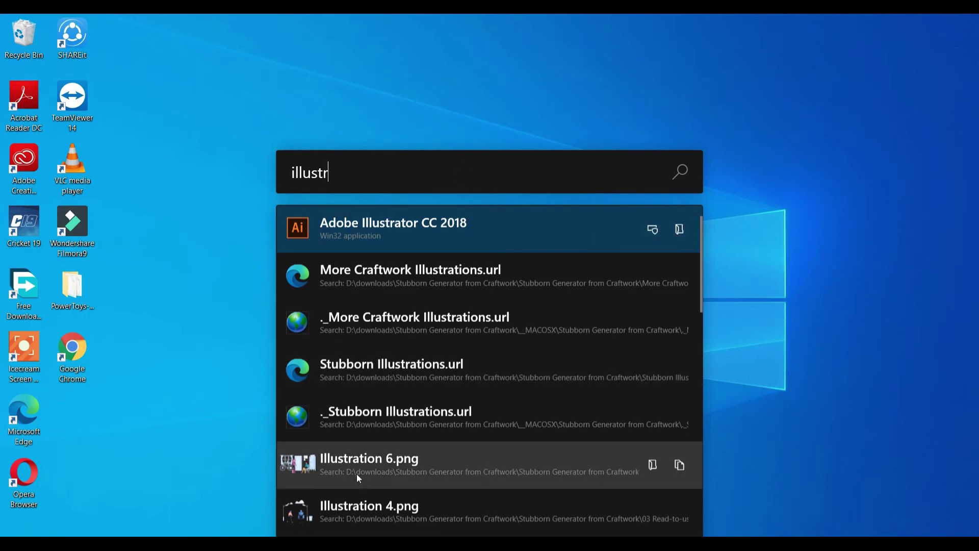
Search PowerToys Run for "background", look through the list of matching files and folders, and dismiss the launcher
{"action": "key", "text": "BackSpace"}
{"action": "key", "text": "BackSpace"}
{"action": "key", "text": "BackSpace"}
{"action": "key", "text": "BackSpace"}
{"action": "key", "text": "BackSpace"}
{"action": "key", "text": "BackSpace"}
{"action": "key", "text": "BackSpace"}
{"action": "type", "text": "background0"}
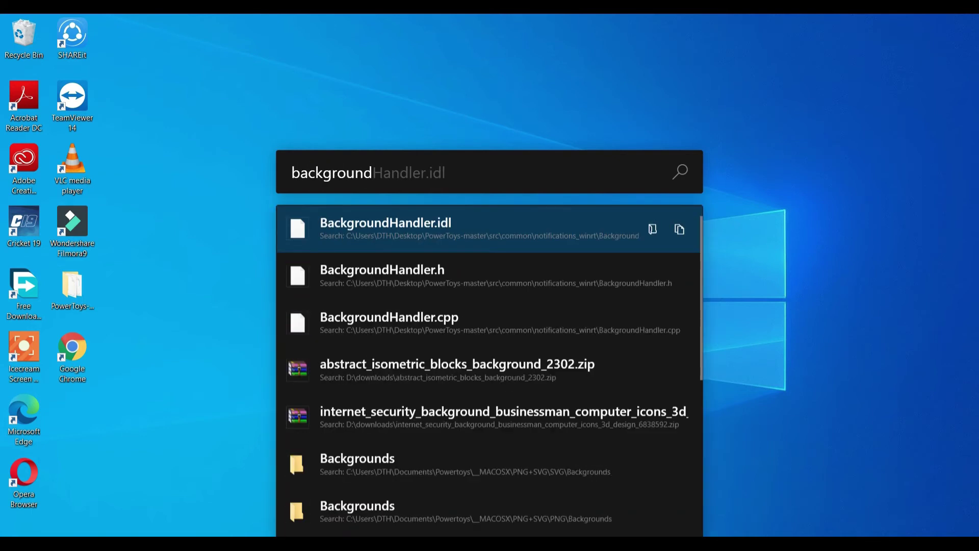
{"action": "key", "text": "BackSpace"}
{"action": "type", "text": "01"}
{"action": "key", "text": "BackSpace"}
{"action": "key", "text": "BackSpace"}
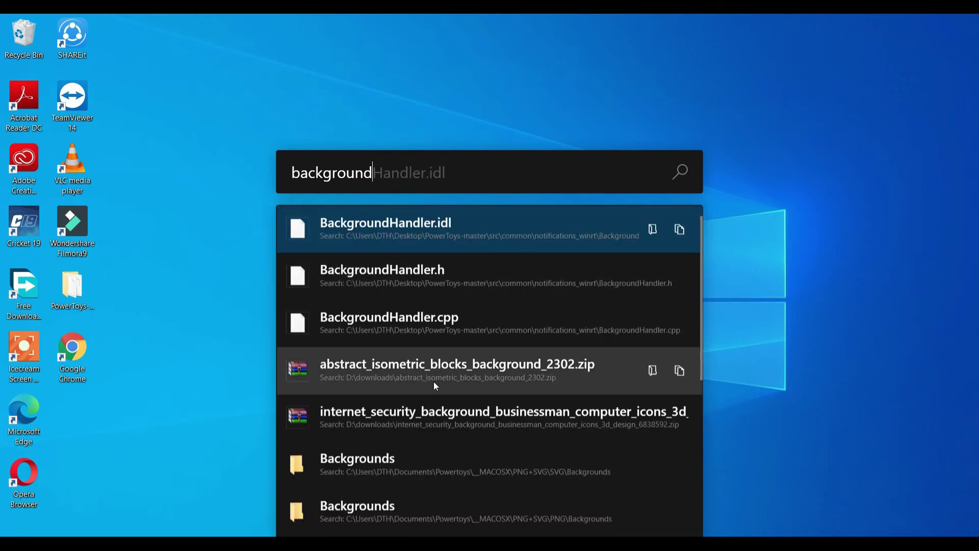
{"action": "scroll", "coordinate": [433, 381], "scroll_direction": "down", "scroll_amount": 5}
{"action": "scroll", "coordinate": [419, 263], "scroll_direction": "up", "scroll_amount": 5}
{"action": "scroll", "coordinate": [419, 263], "scroll_direction": "down", "scroll_amount": 5}
{"action": "scroll", "coordinate": [419, 263], "scroll_direction": "up", "scroll_amount": 2}
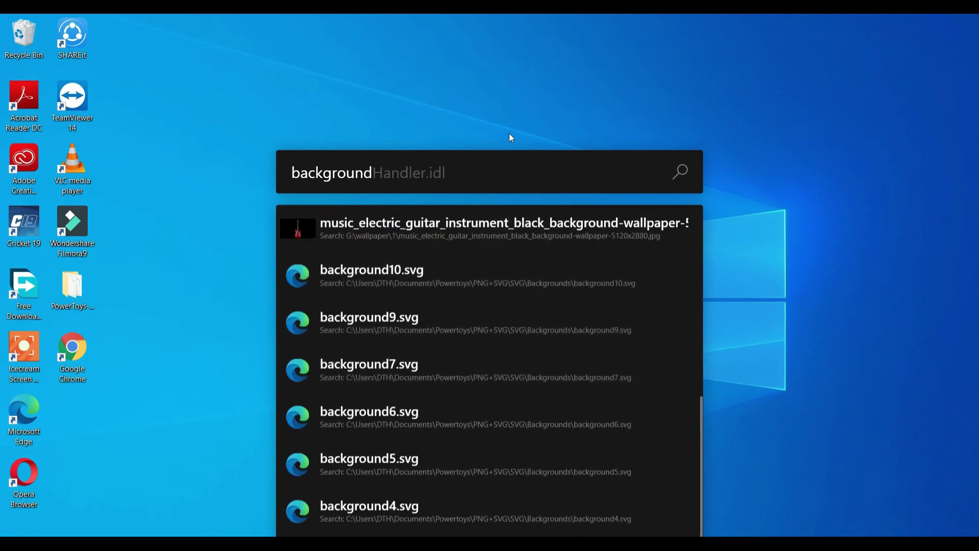
{"action": "left_click", "coordinate": [491, 82]}
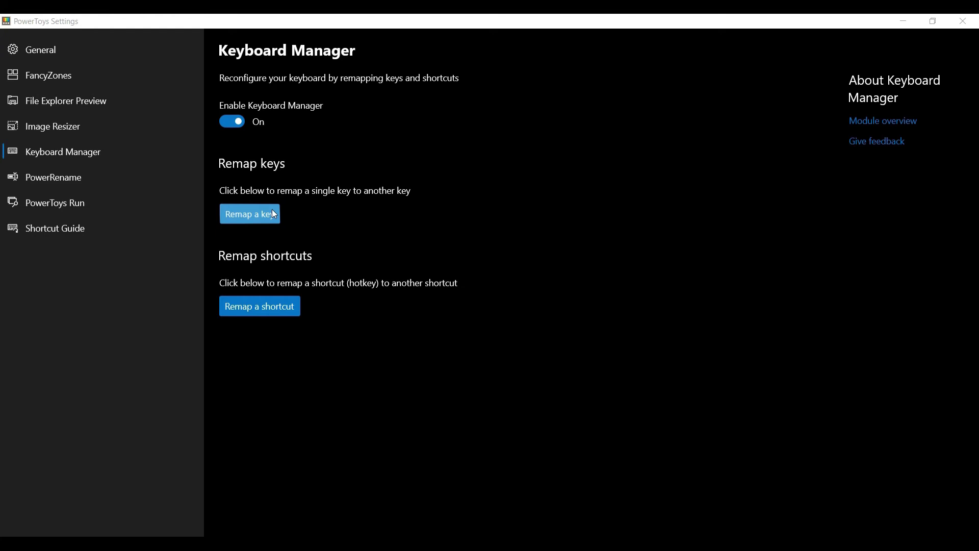
Remap the F12 key to Tab in Keyboard Manager and apply the remapping, accepting that F12 is left unassigned
{"action": "left_click", "coordinate": [274, 214]}
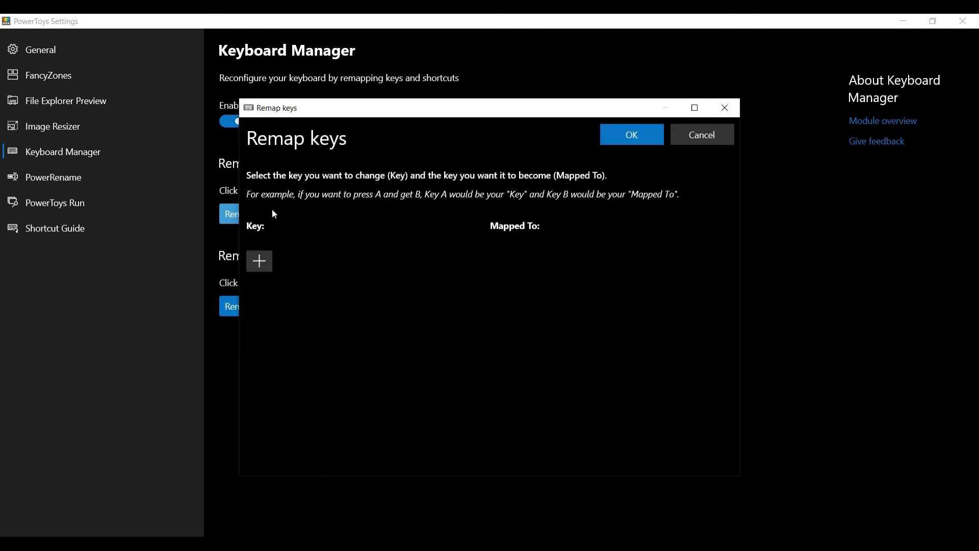
{"action": "left_click", "coordinate": [271, 253]}
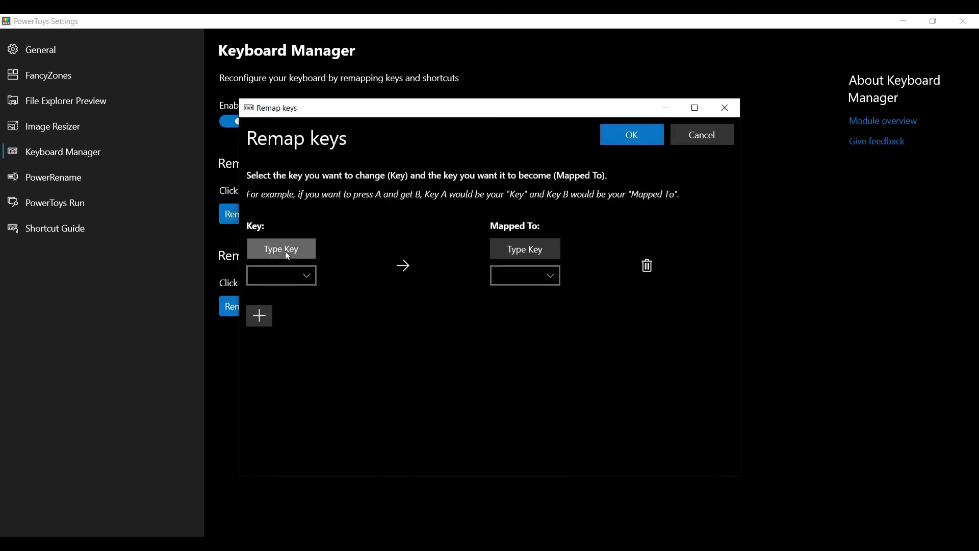
{"action": "left_click", "coordinate": [285, 252]}
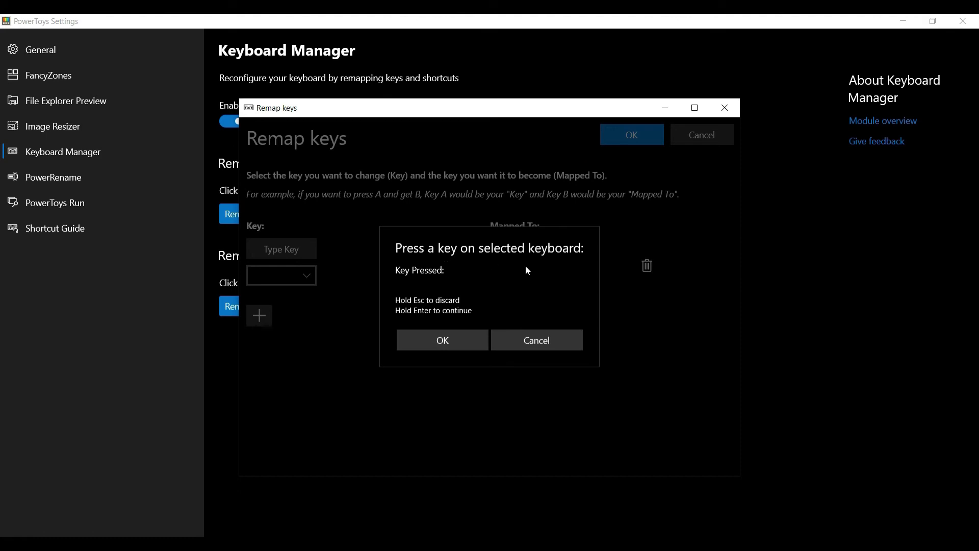
{"action": "key", "text": "Print"}
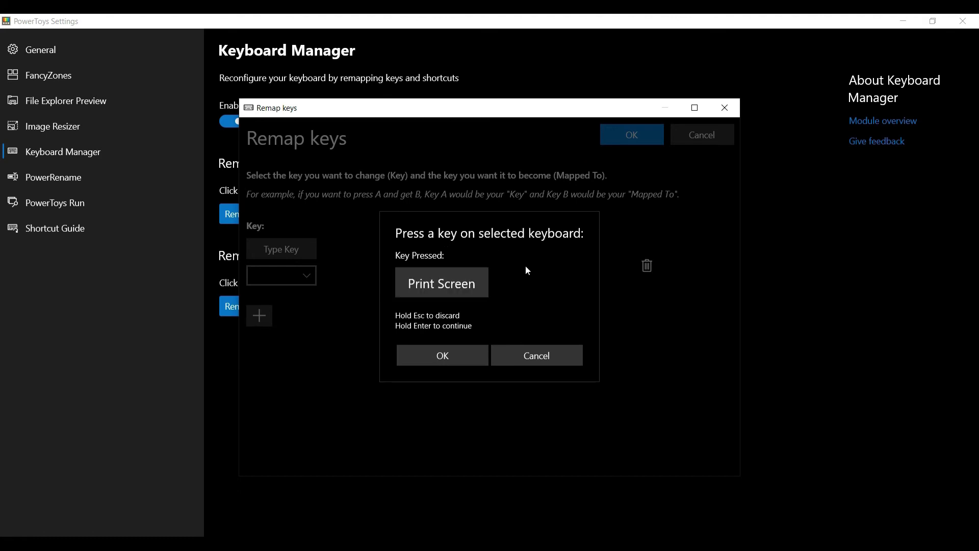
{"action": "key", "text": "F12"}
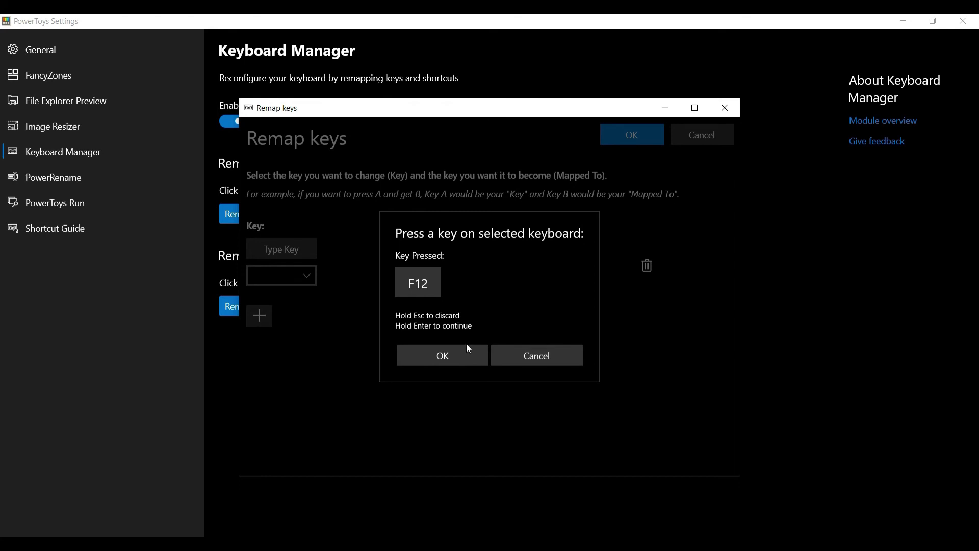
{"action": "left_click", "coordinate": [458, 355]}
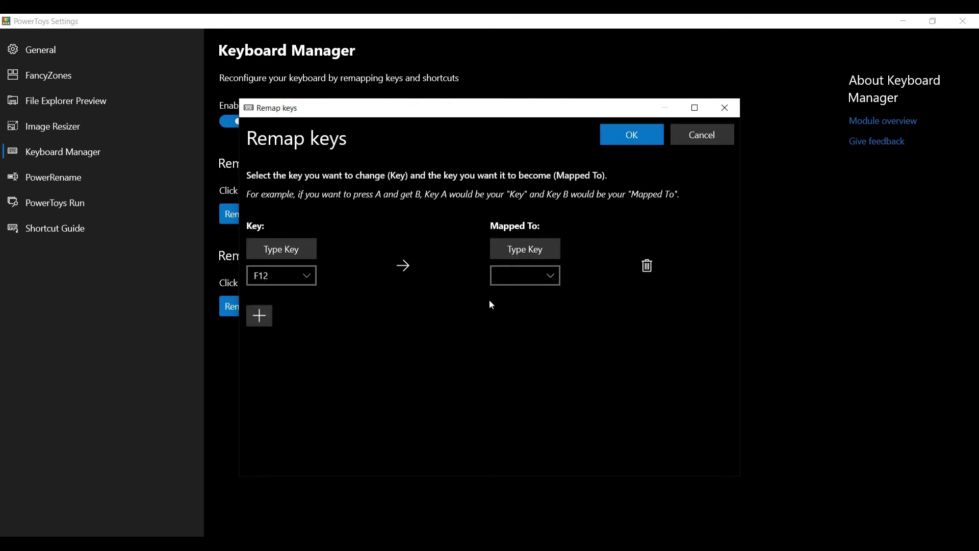
{"action": "left_click", "coordinate": [525, 247]}
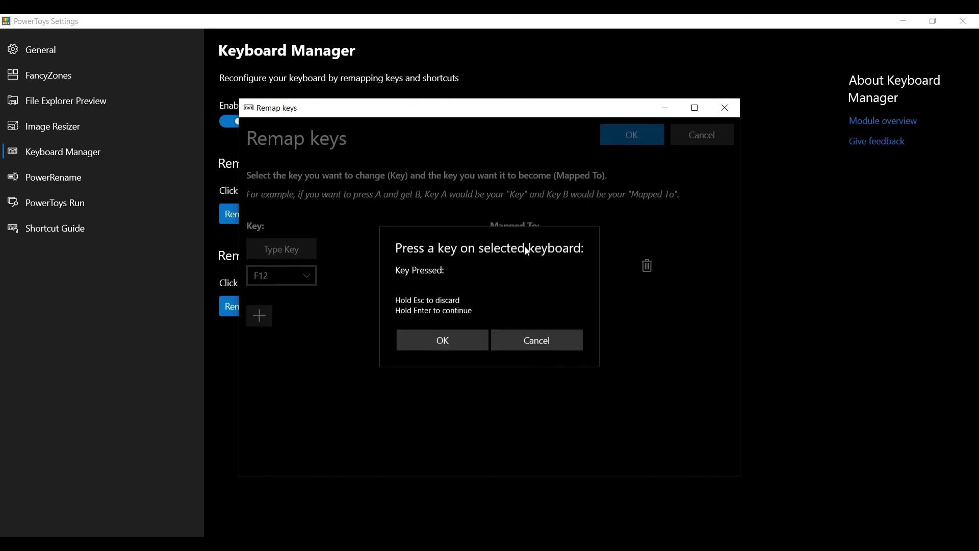
{"action": "key", "text": "Tab"}
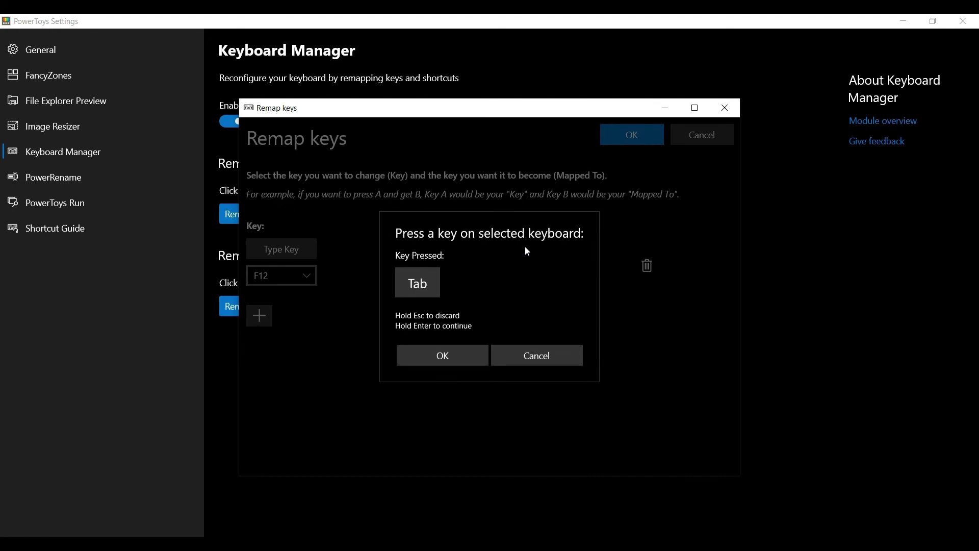
{"action": "left_click", "coordinate": [464, 359]}
{"action": "left_click", "coordinate": [628, 142]}
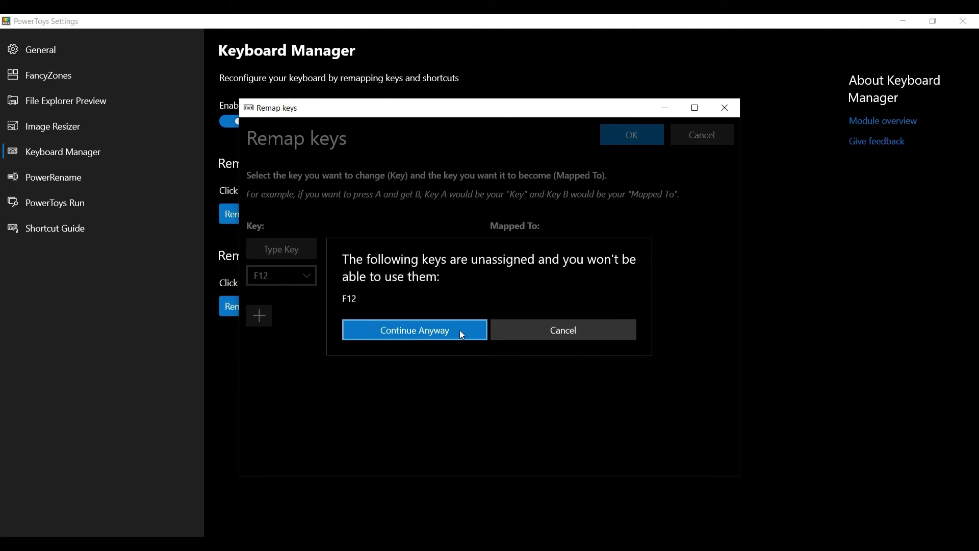
{"action": "left_click", "coordinate": [462, 335]}
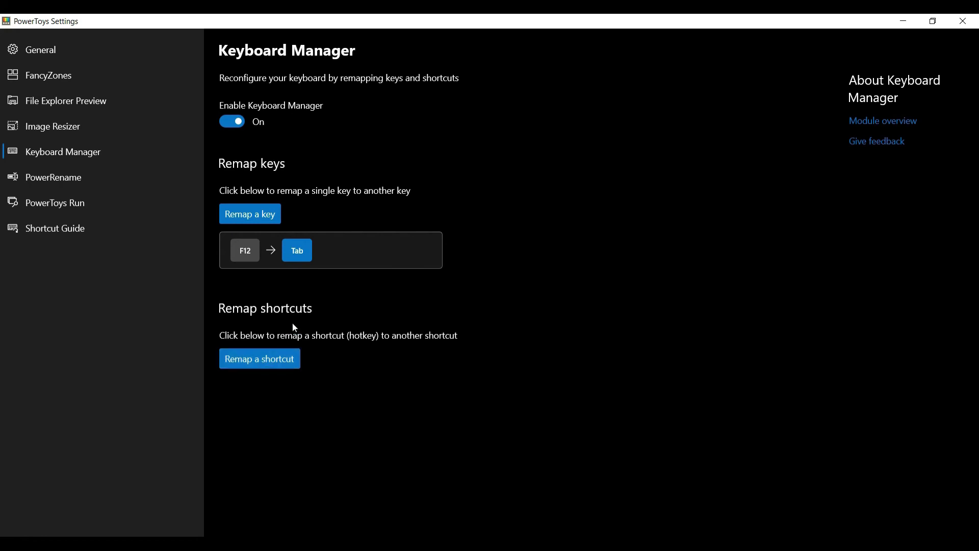
Start a new shortcut remapping in Keyboard Manager and record Win (Left) + S as the shortcut being changed
{"action": "left_click", "coordinate": [270, 358]}
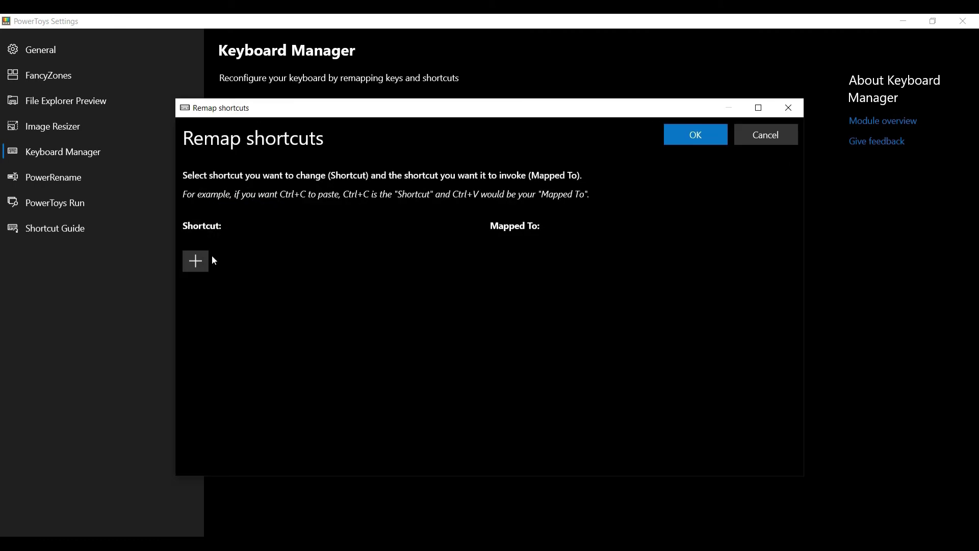
{"action": "left_click", "coordinate": [195, 261]}
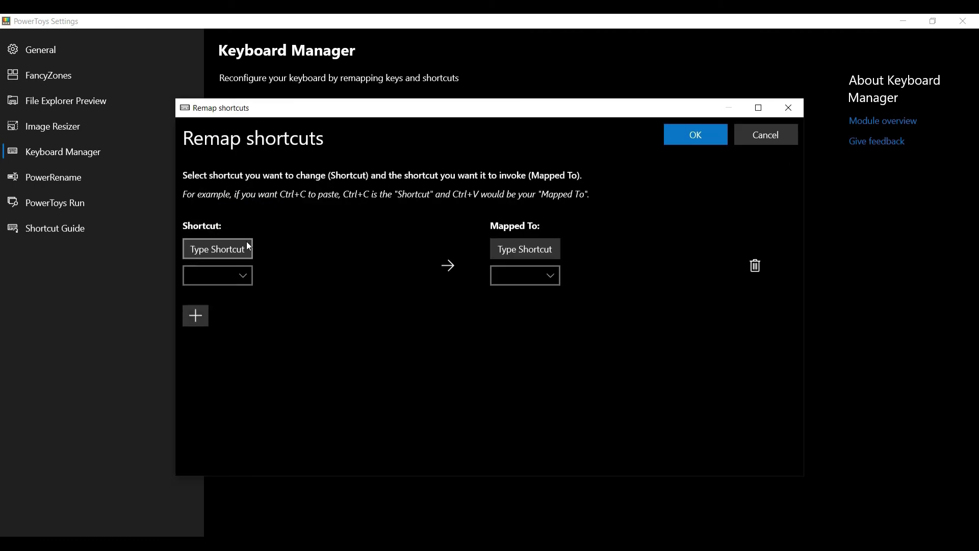
{"action": "key", "text": "super"}
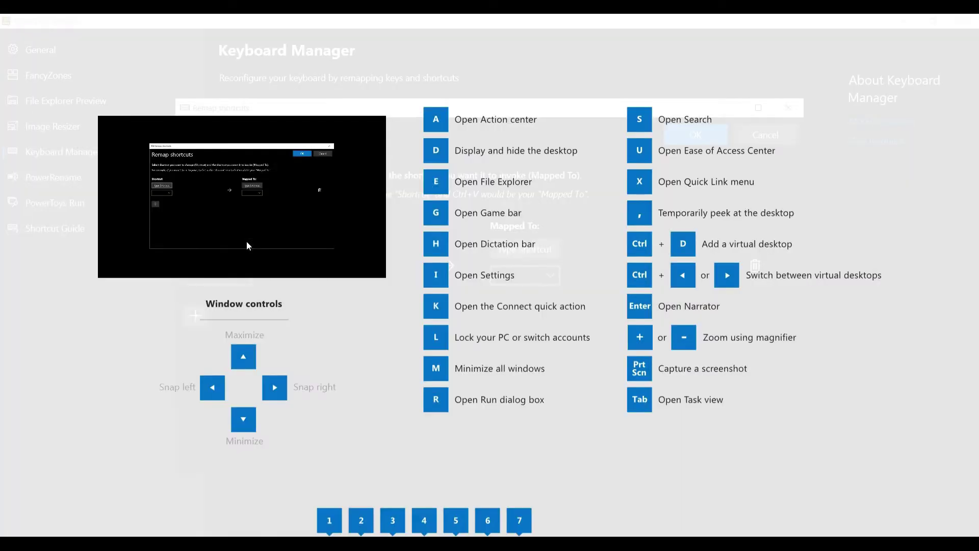
{"action": "key", "text": "Escape"}
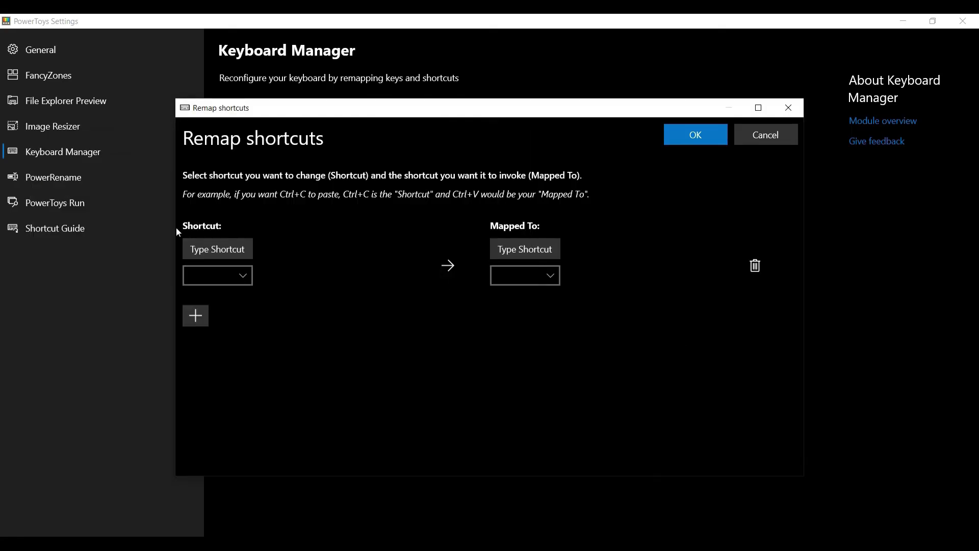
{"action": "left_click", "coordinate": [198, 245]}
{"action": "key", "text": "super"}
{"action": "key", "text": "super+s"}
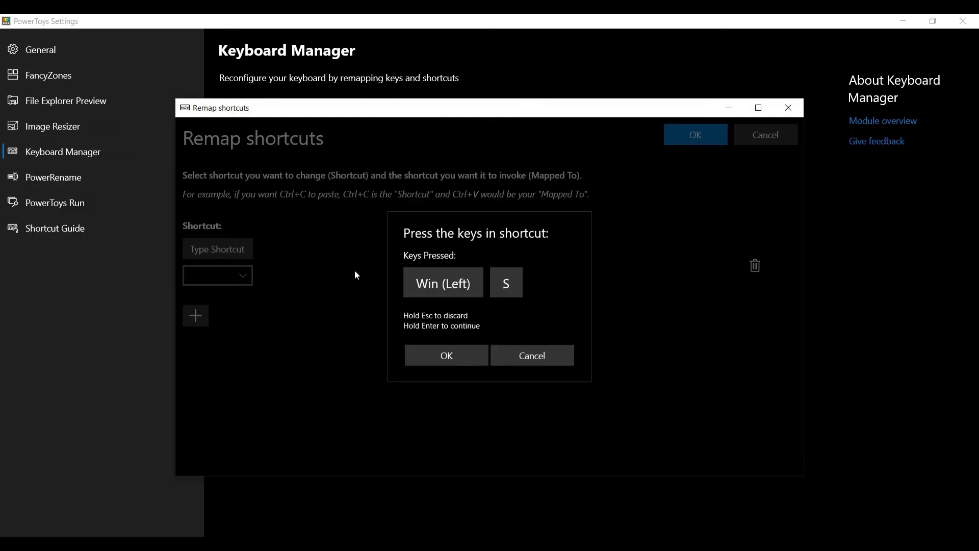
{"action": "left_click", "coordinate": [470, 348]}
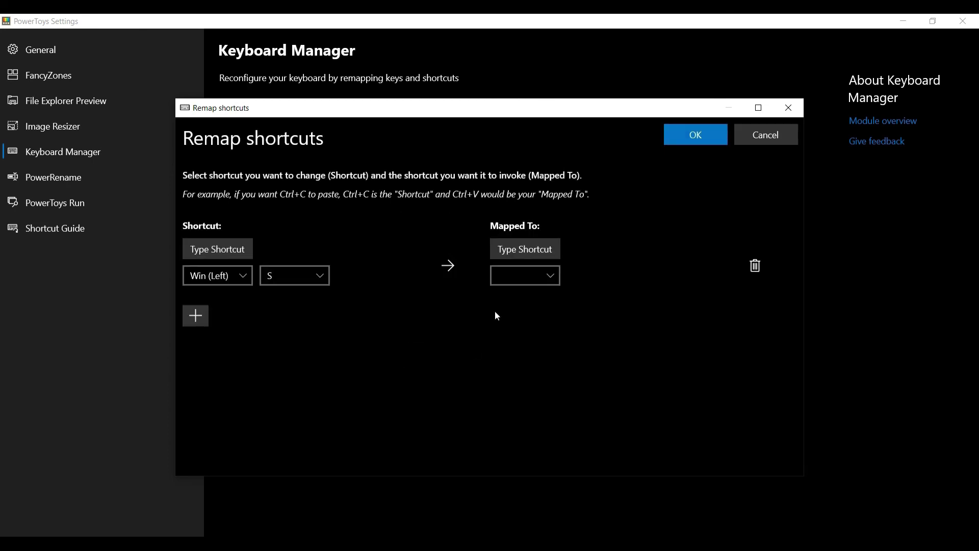
Map the Win (Left) + S shortcut to Win (Left) + ; and apply the remapping
{"action": "left_click", "coordinate": [534, 250]}
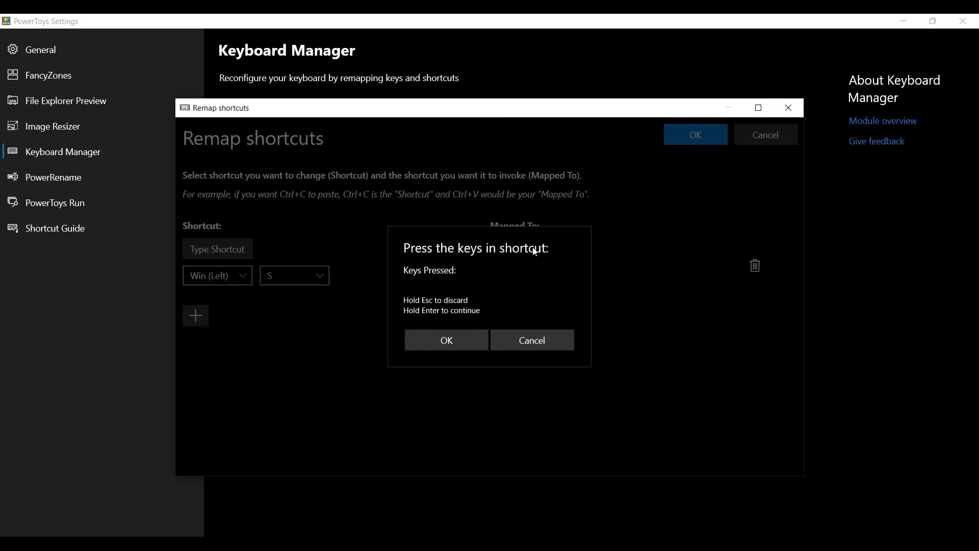
{"action": "key", "text": "super+semicolon"}
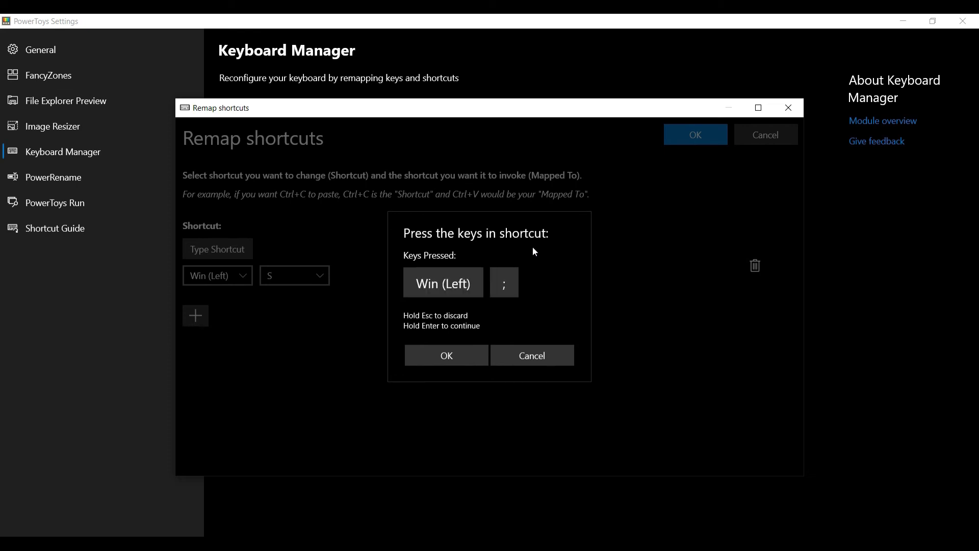
{"action": "left_click", "coordinate": [468, 355]}
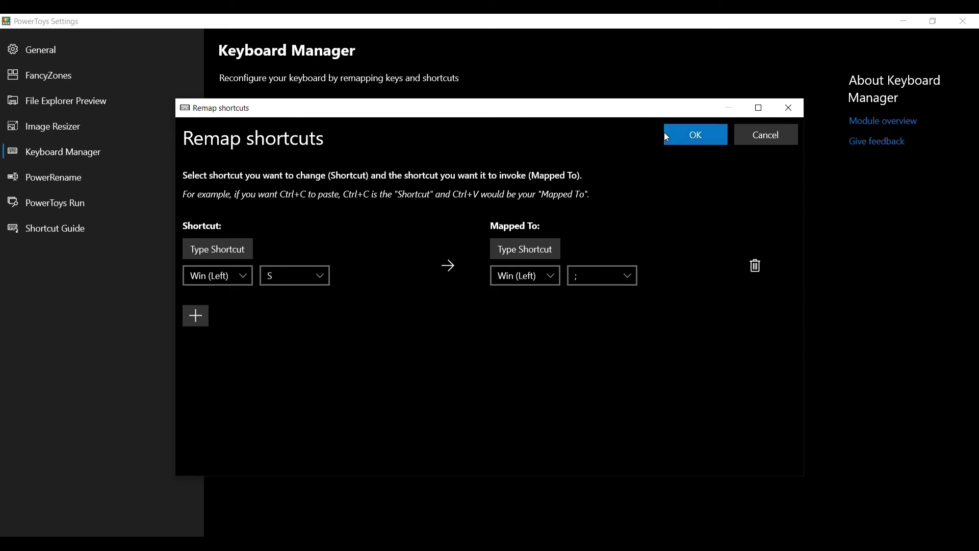
{"action": "left_click", "coordinate": [687, 137]}
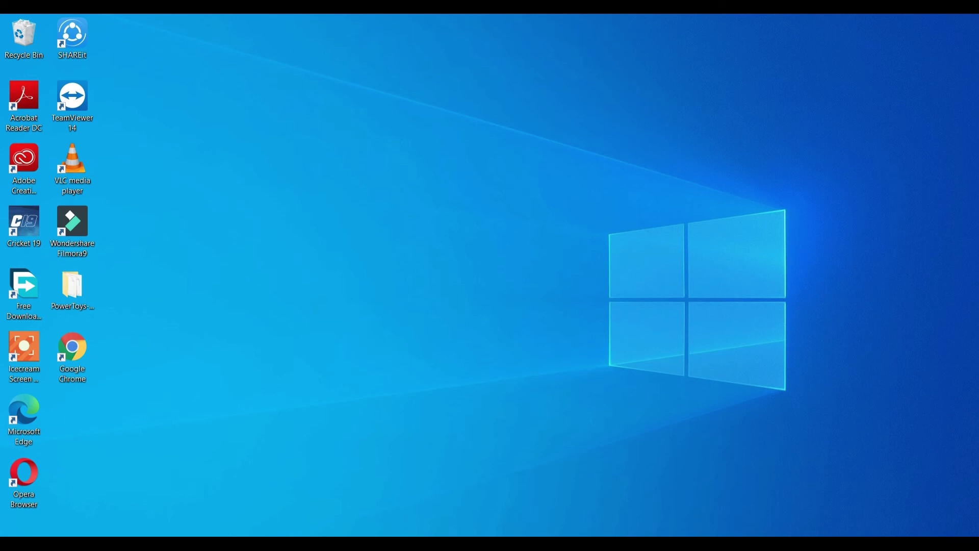
Snap the Characters folder window into the left column zone, the Backgrounds folder window into the right one, and Notepad into the middle one
{"action": "left_click", "coordinate": [286, 454]}
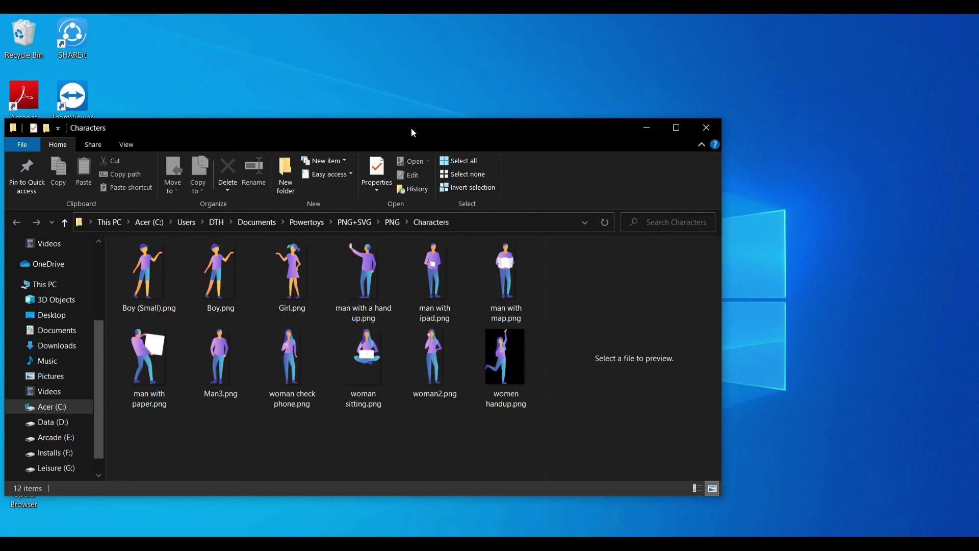
{"action": "left_click_drag", "start_coordinate": [411, 127], "coordinate": [266, 130]}
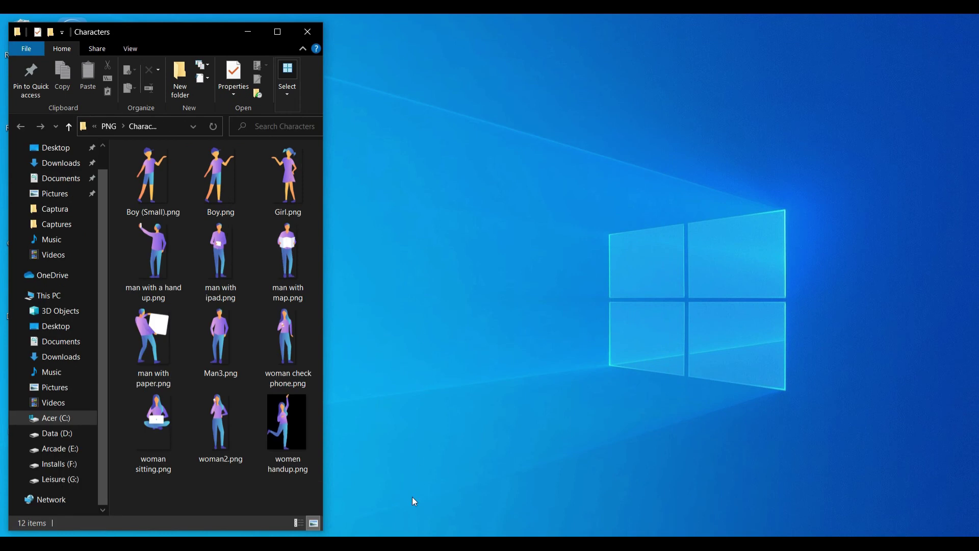
{"action": "left_click", "coordinate": [393, 466]}
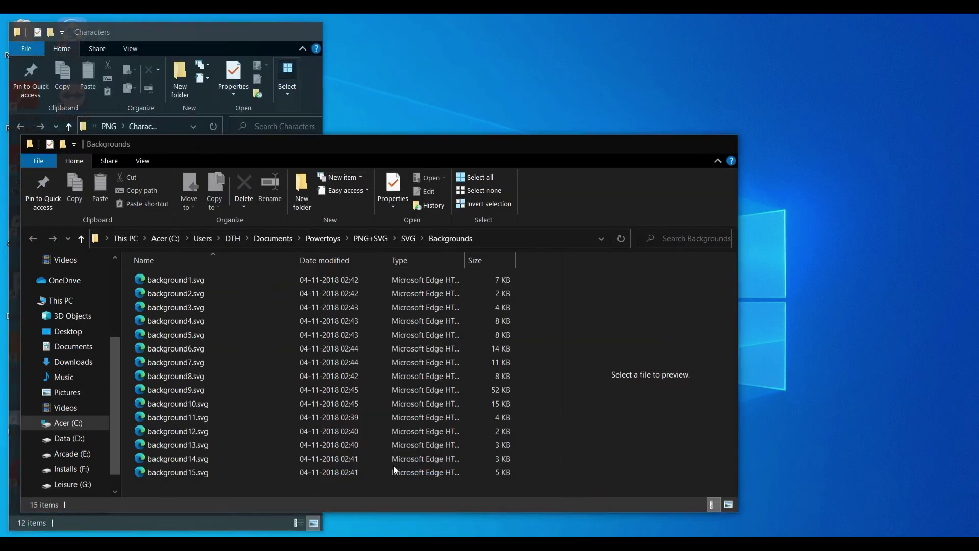
{"action": "left_click_drag", "start_coordinate": [496, 145], "coordinate": [721, 142]}
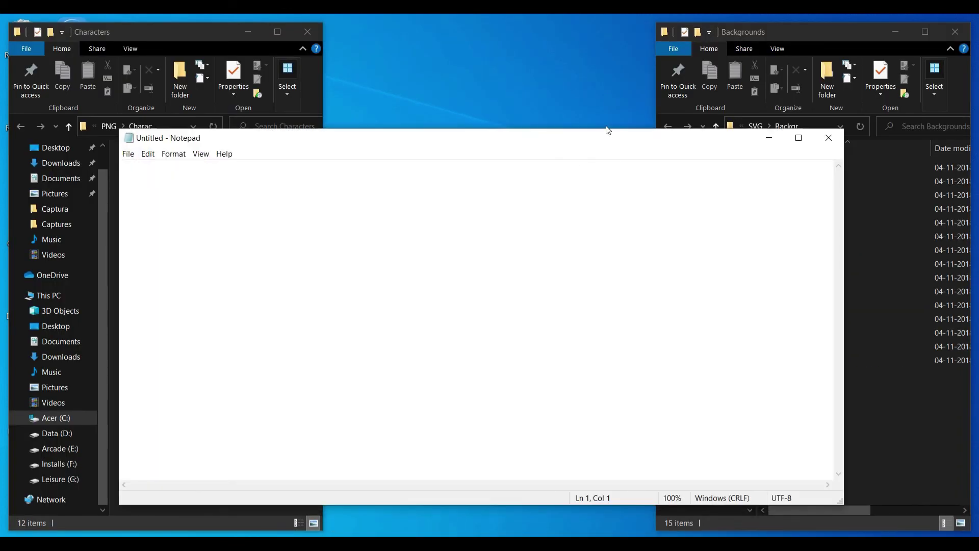
{"action": "left_click_drag", "start_coordinate": [601, 139], "coordinate": [508, 104]}
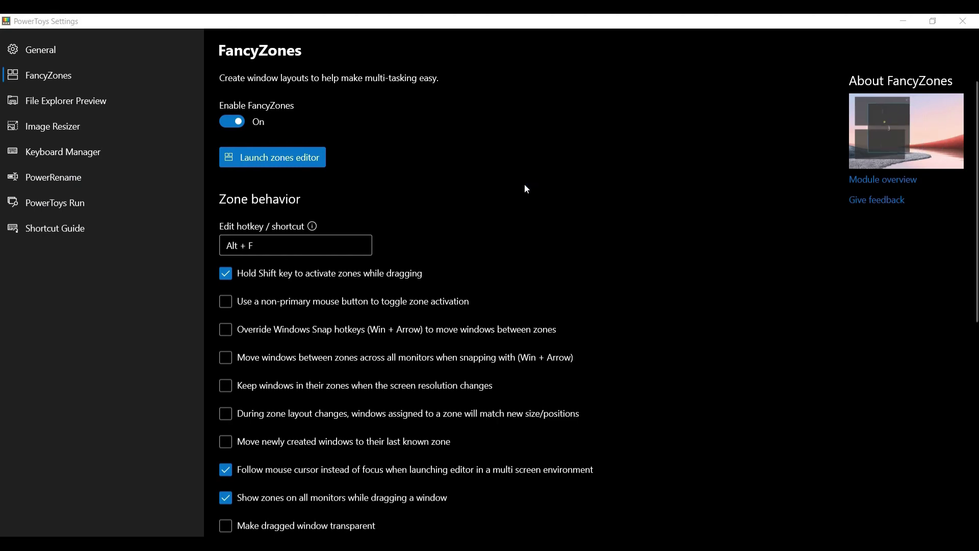
Open the FancyZones layout editor and preview the Focus, Columns, Rows, Grid and Priority Grid templates
{"action": "key", "text": "super+grave"}
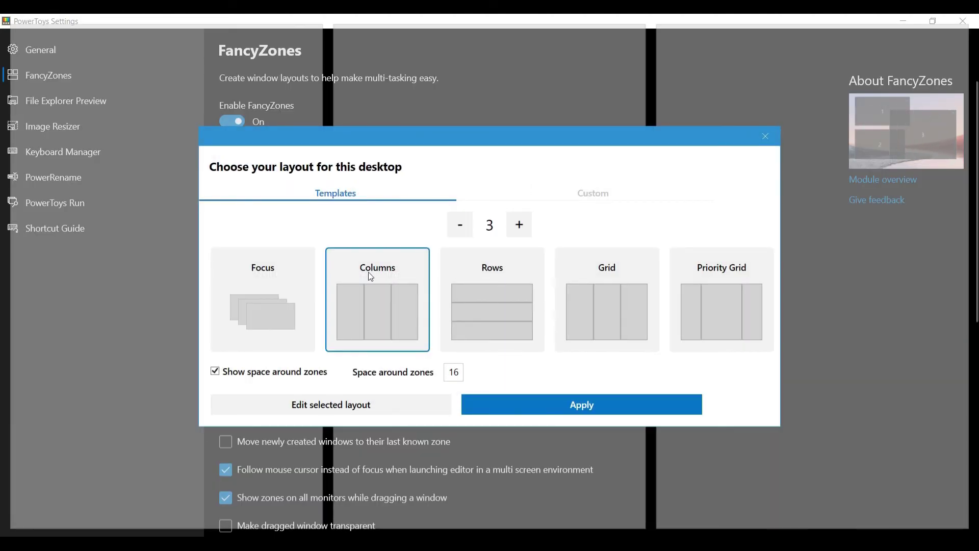
{"action": "left_click", "coordinate": [303, 289]}
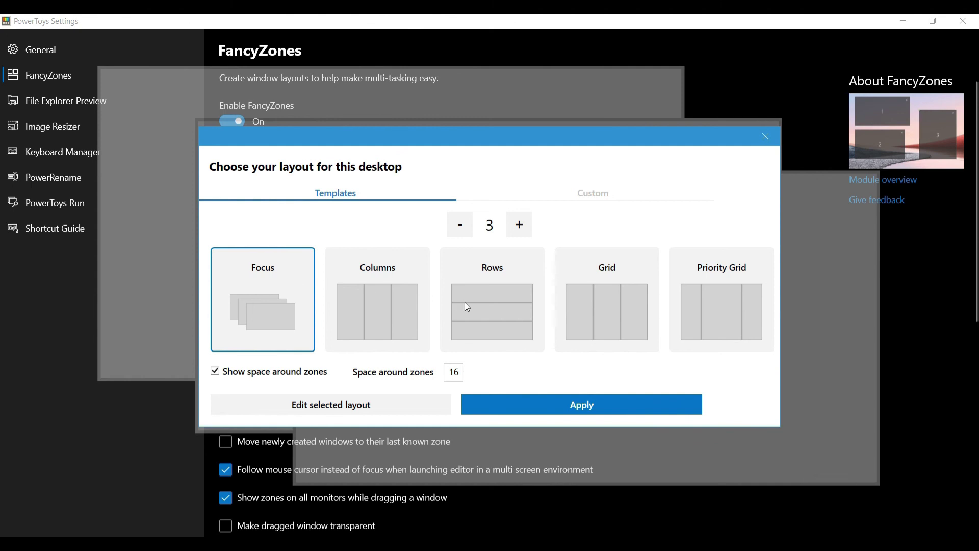
{"action": "left_click", "coordinate": [409, 304]}
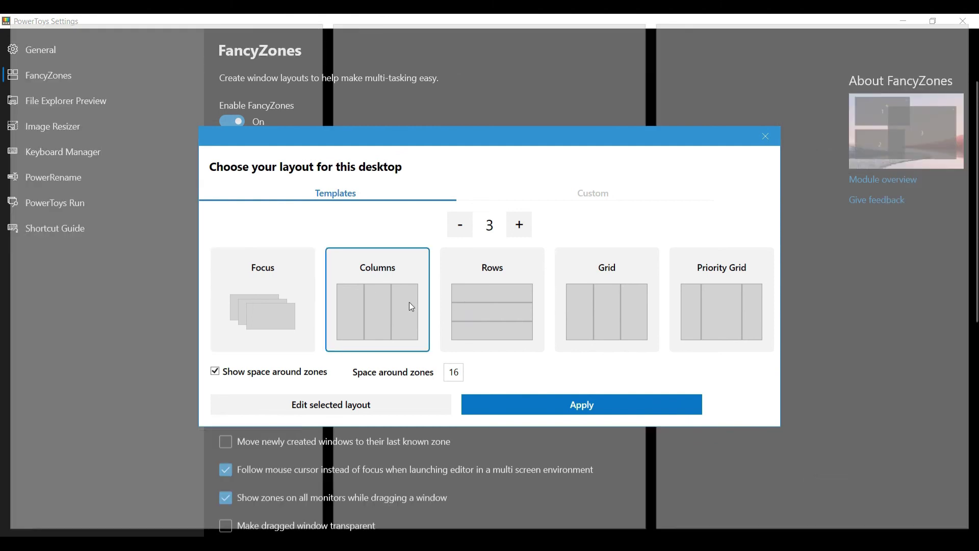
{"action": "left_click", "coordinate": [492, 307]}
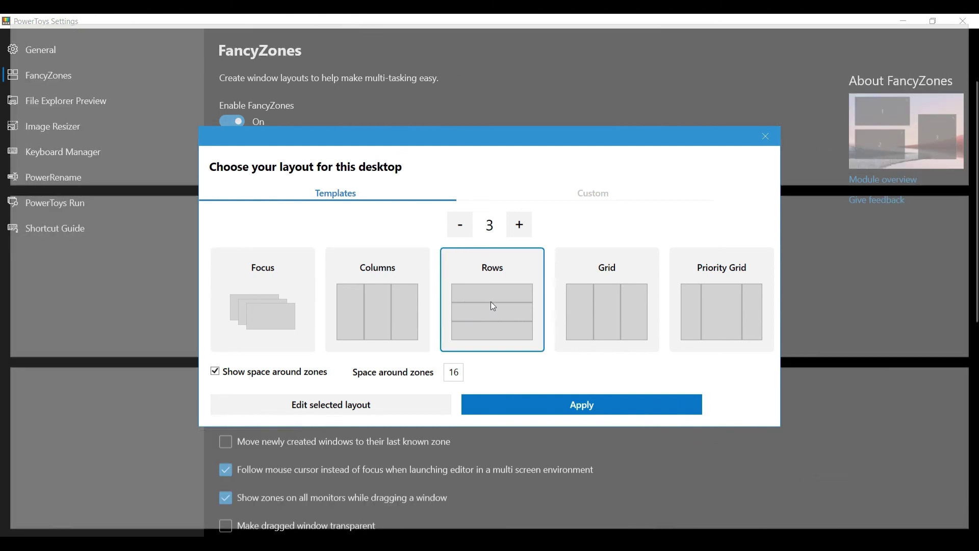
{"action": "left_click", "coordinate": [617, 325]}
{"action": "left_click", "coordinate": [728, 315]}
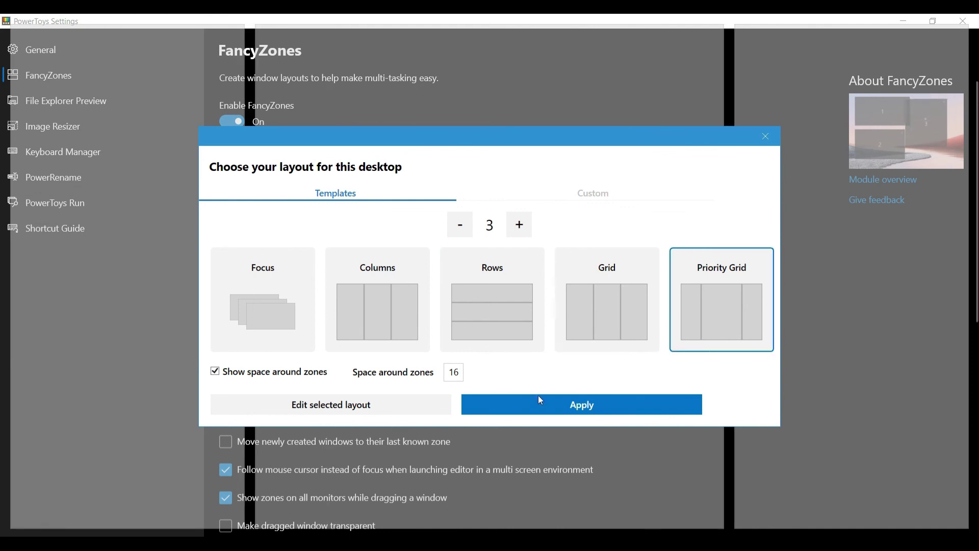
Create a new custom zone layout and place its first zone in the upper-left corner of the desktop, keeping the layout creator clear of it
{"action": "left_click", "coordinate": [584, 195]}
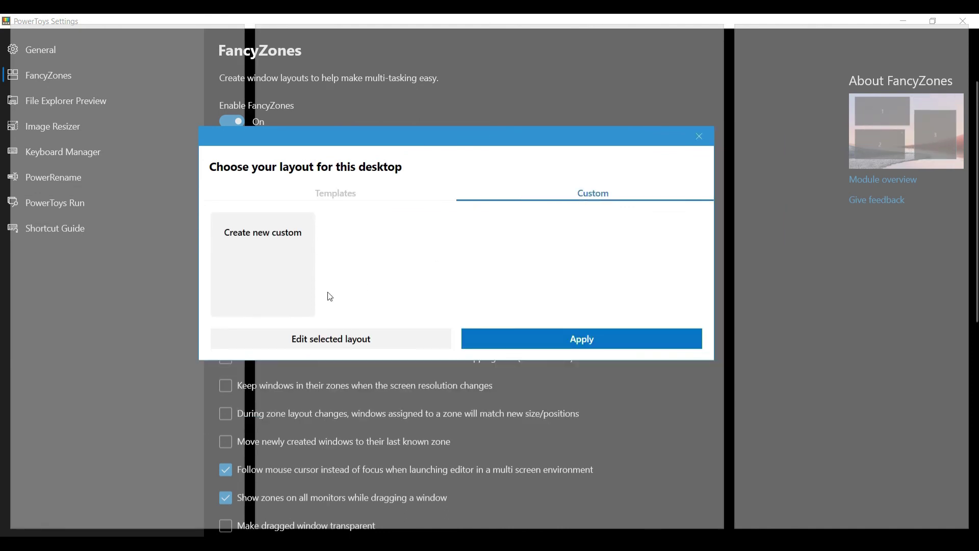
{"action": "left_click", "coordinate": [282, 279]}
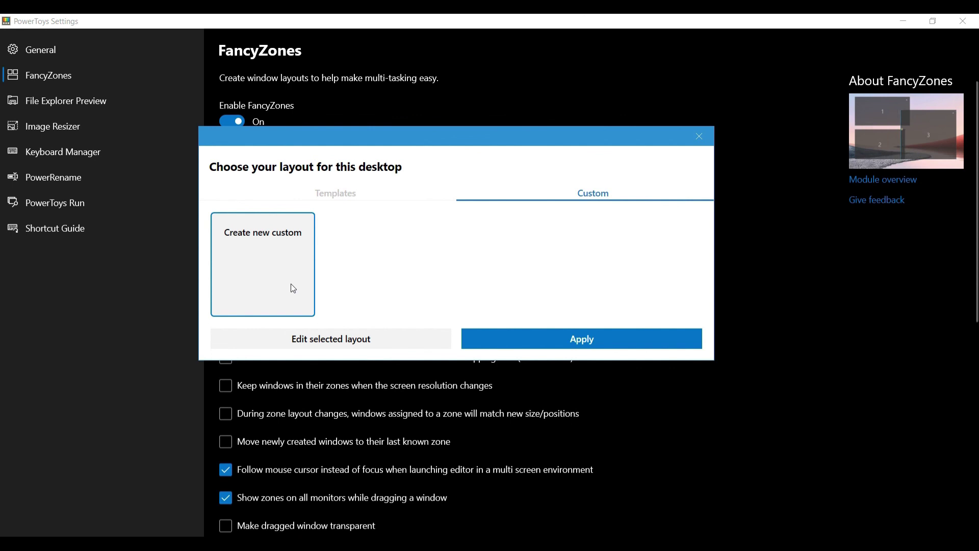
{"action": "left_click", "coordinate": [341, 346]}
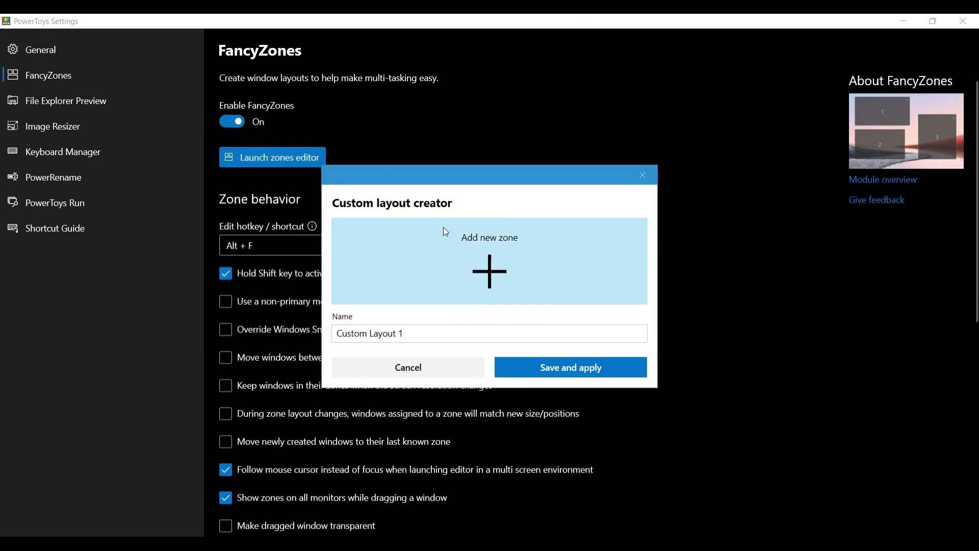
{"action": "left_click_drag", "start_coordinate": [214, 126], "coordinate": [135, 62]}
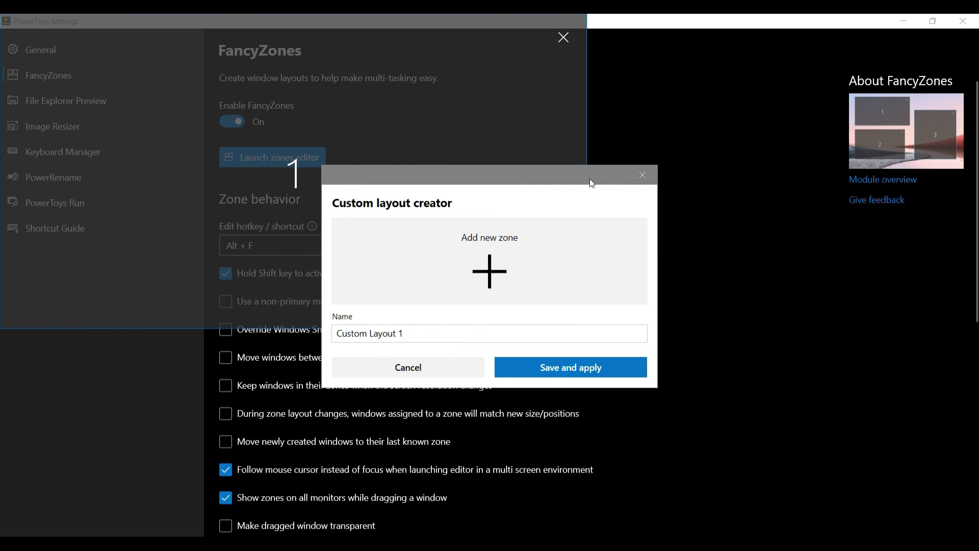
{"action": "left_click_drag", "start_coordinate": [571, 173], "coordinate": [378, 173]}
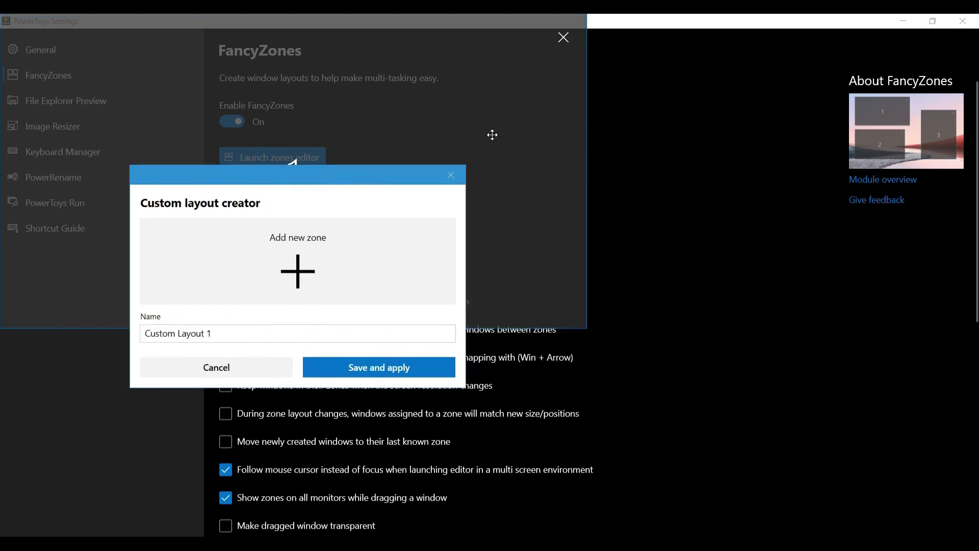
{"action": "left_click", "coordinate": [659, 126]}
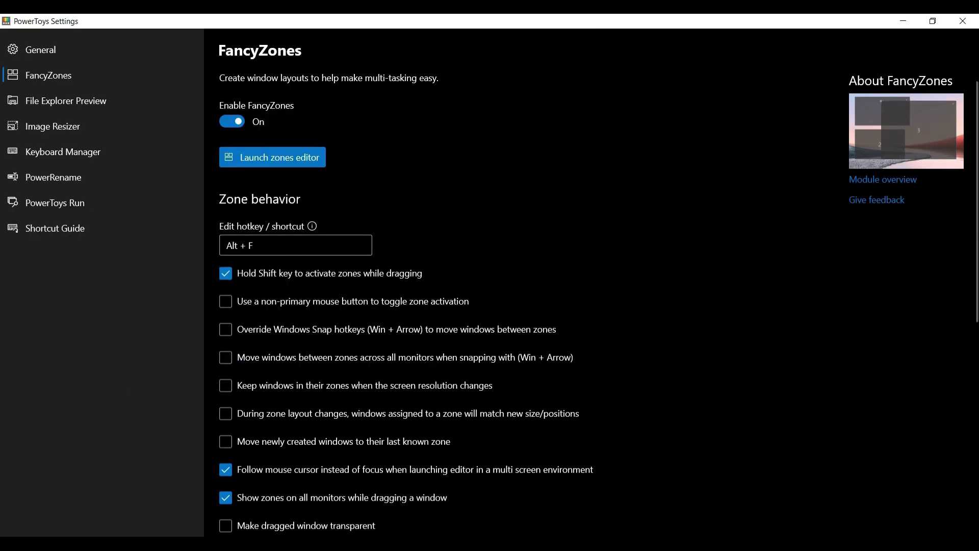
{"action": "left_click", "coordinate": [515, 544]}
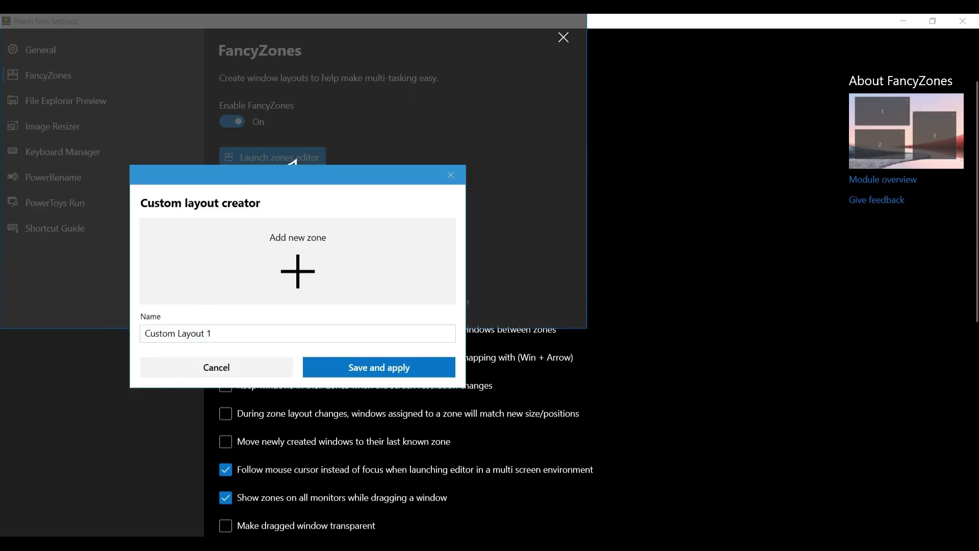
Add a second zone in the upper-right corner and narrow it so that it meets the right edge of zone 1
{"action": "left_click", "coordinate": [301, 268]}
{"action": "left_click_drag", "start_coordinate": [627, 236], "coordinate": [949, 117]}
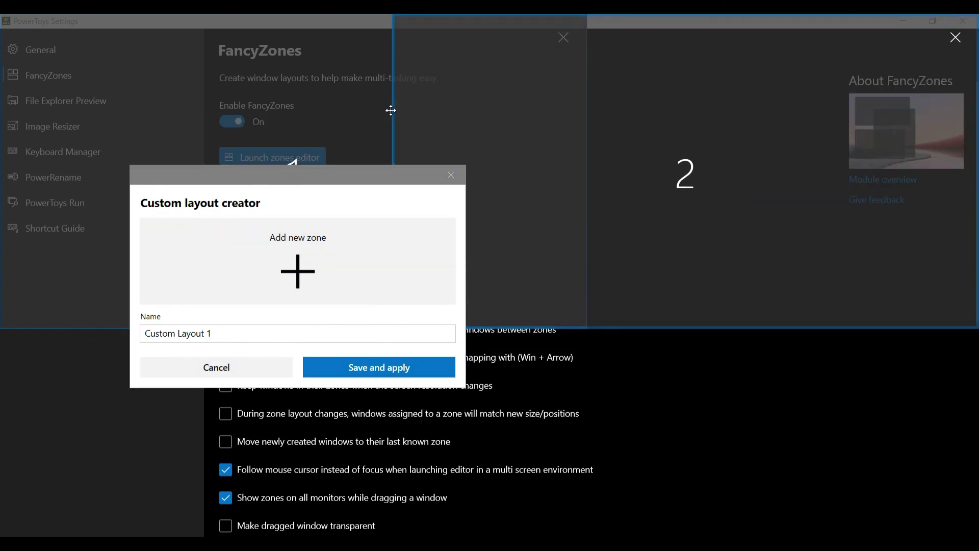
{"action": "left_click_drag", "start_coordinate": [394, 109], "coordinate": [589, 123]}
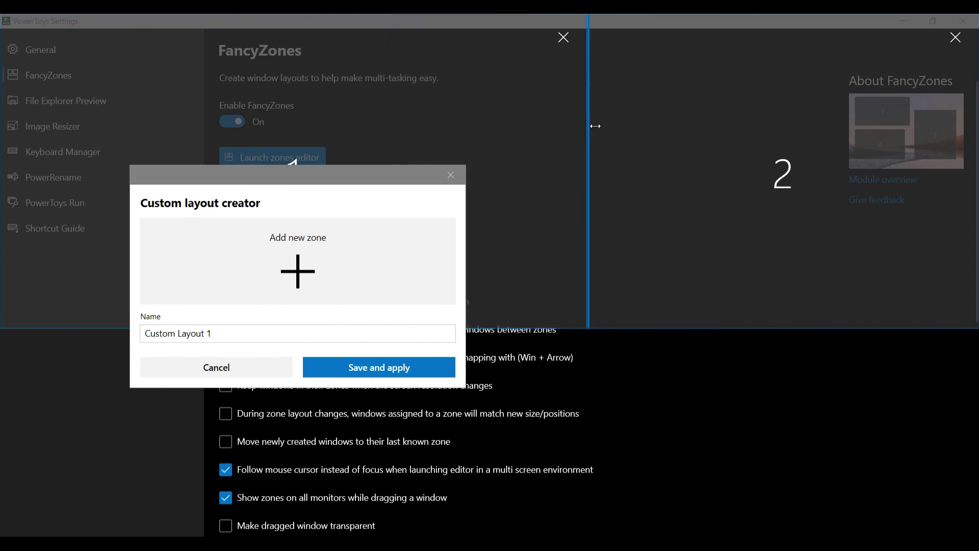
Add a third zone in the lower-right corner and resize it to fit directly beneath zone 2 without overlapping zone 1
{"action": "left_click", "coordinate": [309, 268]}
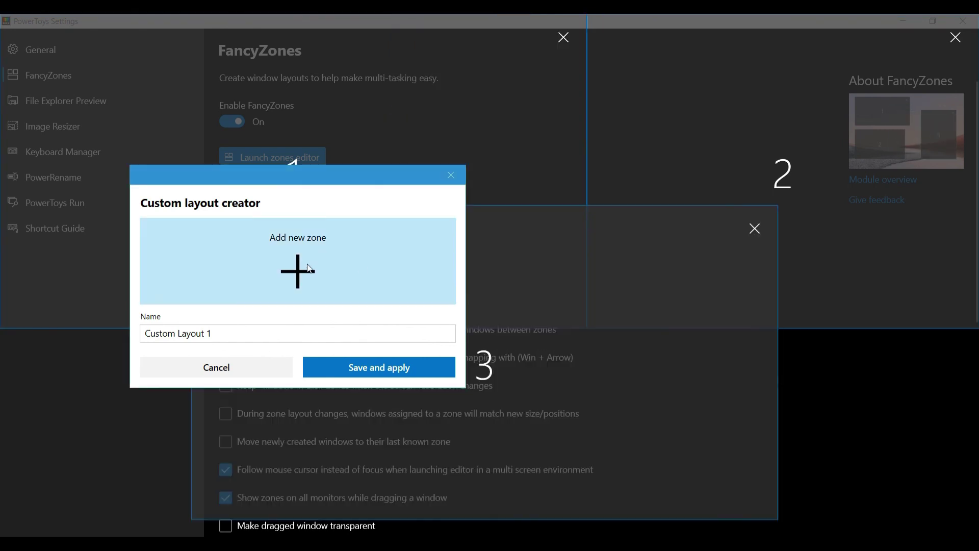
{"action": "left_click_drag", "start_coordinate": [610, 255], "coordinate": [864, 286]}
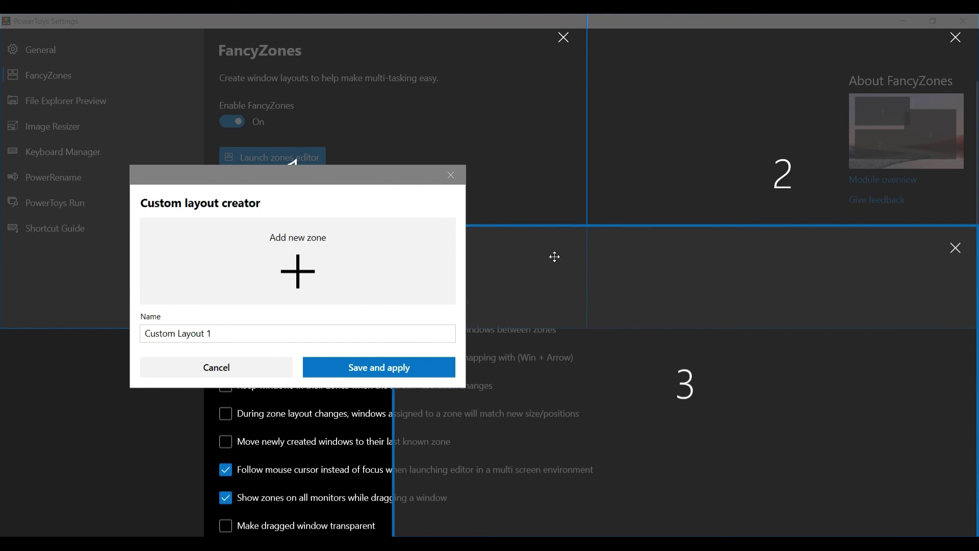
{"action": "left_click_drag", "start_coordinate": [328, 176], "coordinate": [218, 60]}
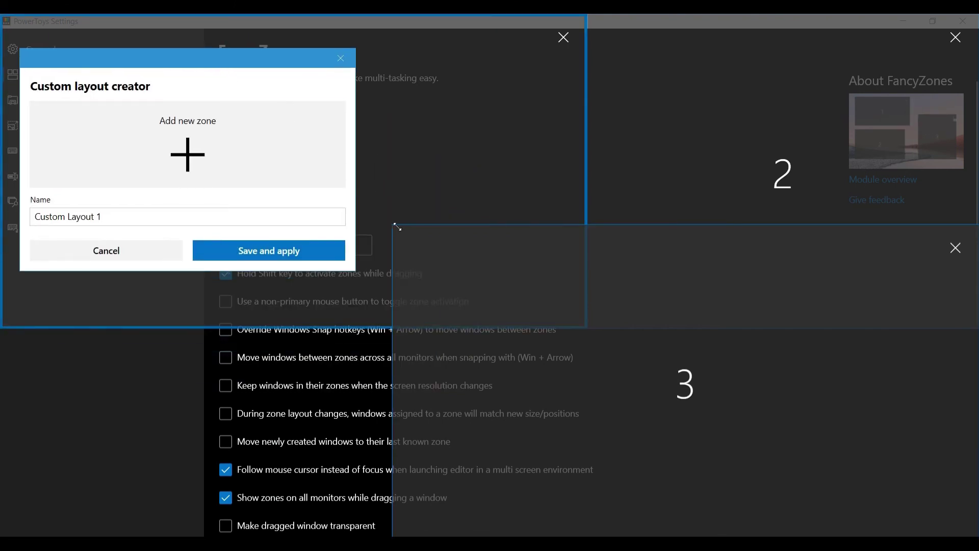
{"action": "left_click_drag", "start_coordinate": [397, 227], "coordinate": [592, 331]}
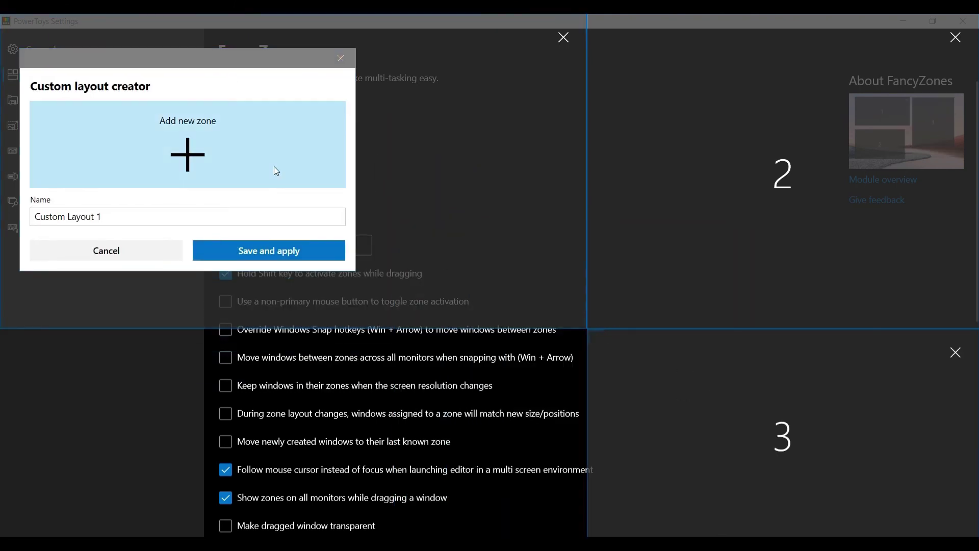
Add a fourth zone in the lower-left corner, shrink it to fit beneath zone 1, and save and apply Custom Layout 1
{"action": "left_click", "coordinate": [229, 144]}
{"action": "left_click_drag", "start_coordinate": [518, 321], "coordinate": [176, 454]}
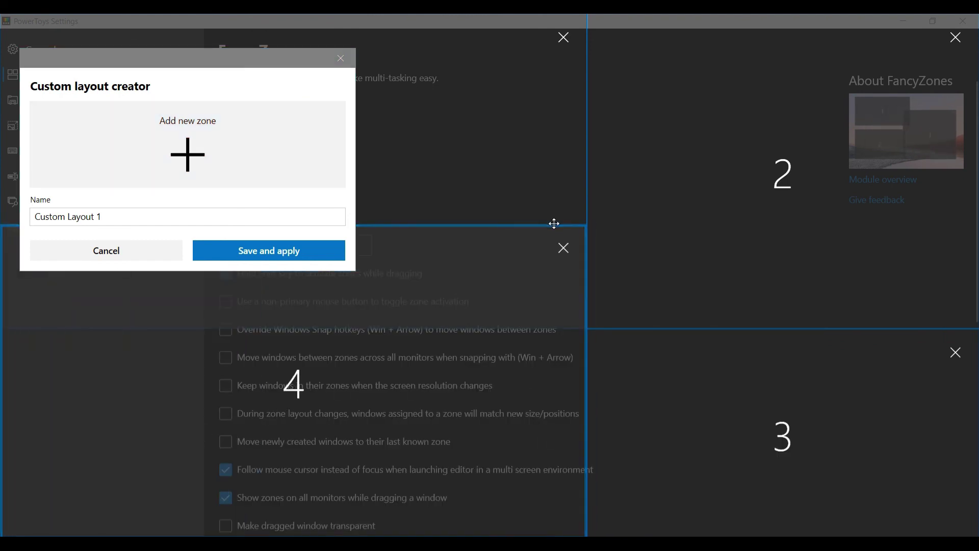
{"action": "left_click_drag", "start_coordinate": [579, 228], "coordinate": [584, 338]}
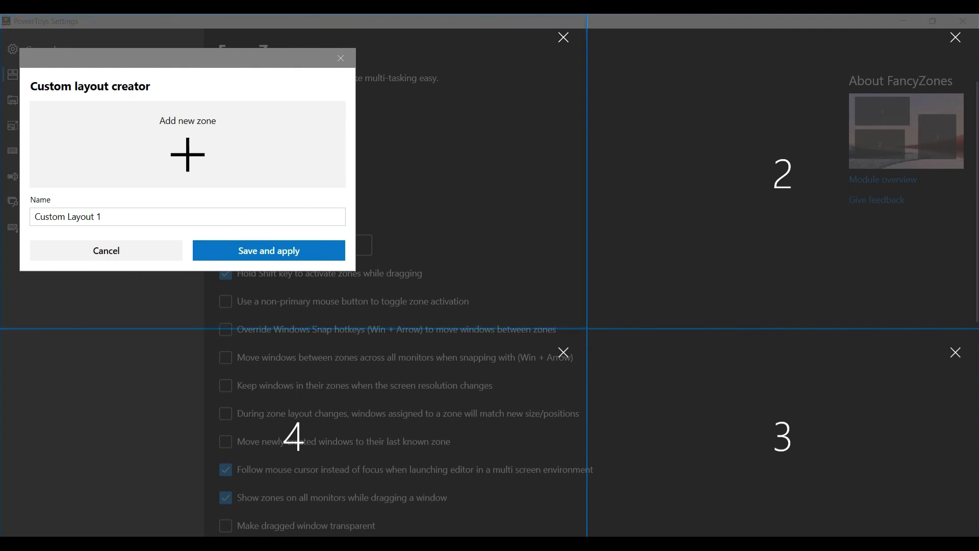
{"action": "left_click", "coordinate": [276, 262]}
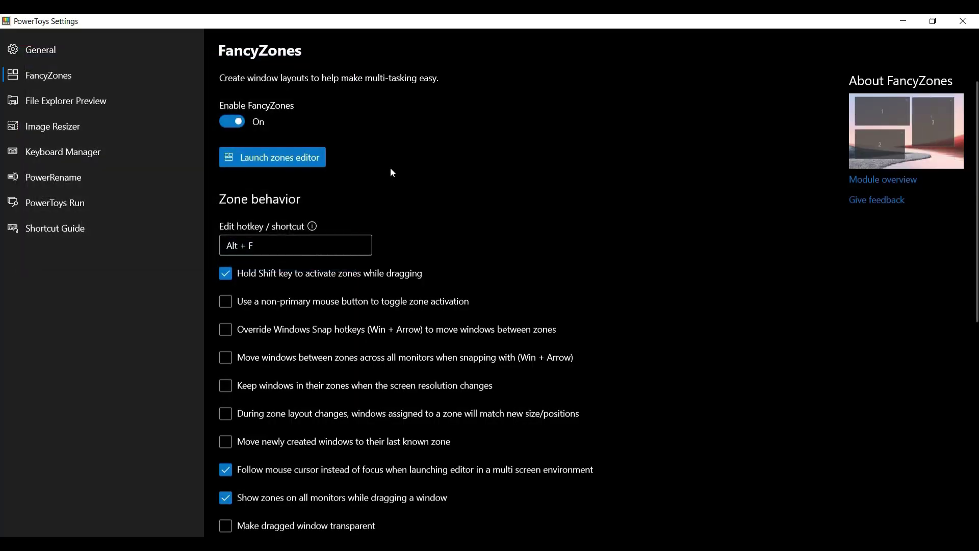